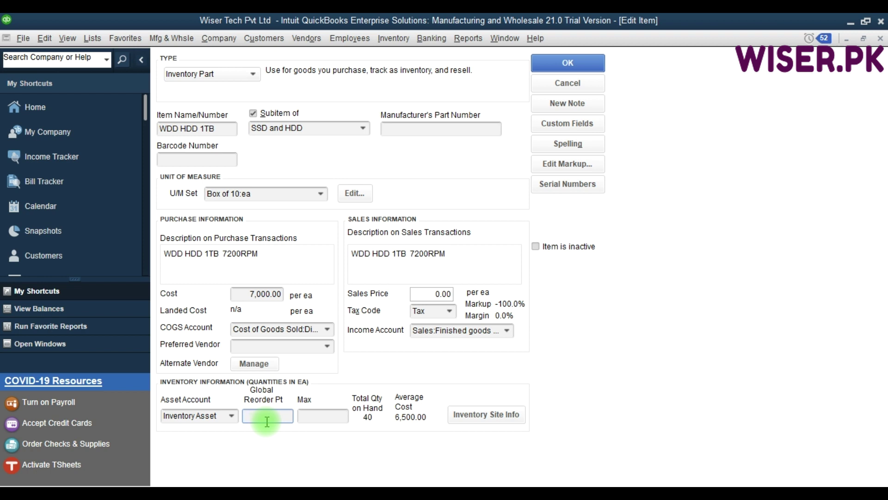
Set the WDD HDD 1TB item's maximum stock quantity to 400 and its global reorder point to 250
left_click(313, 416)
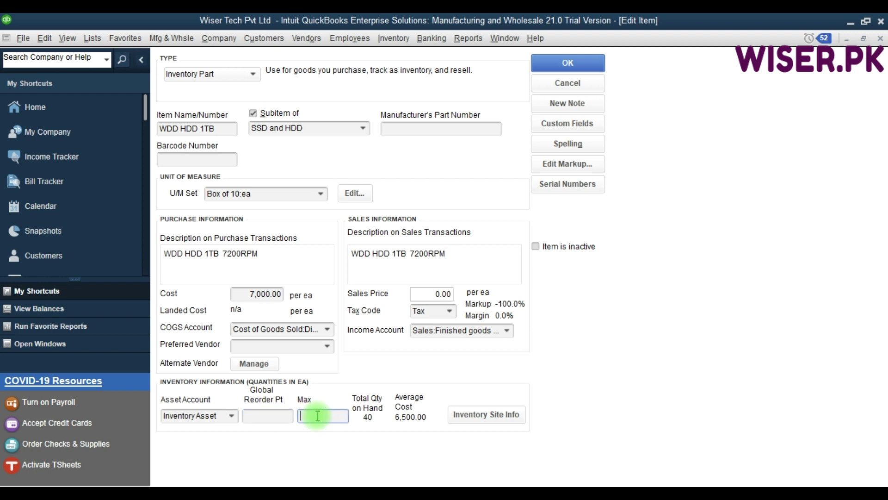
left_click(288, 418)
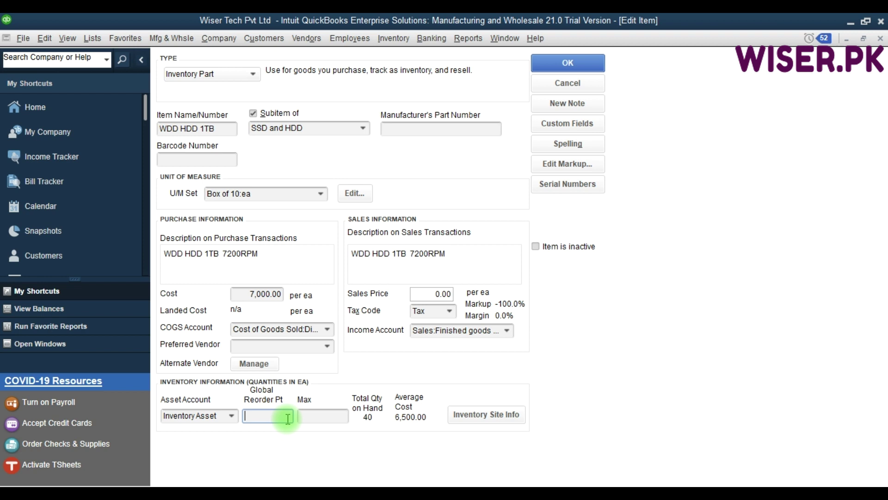
left_click(315, 417)
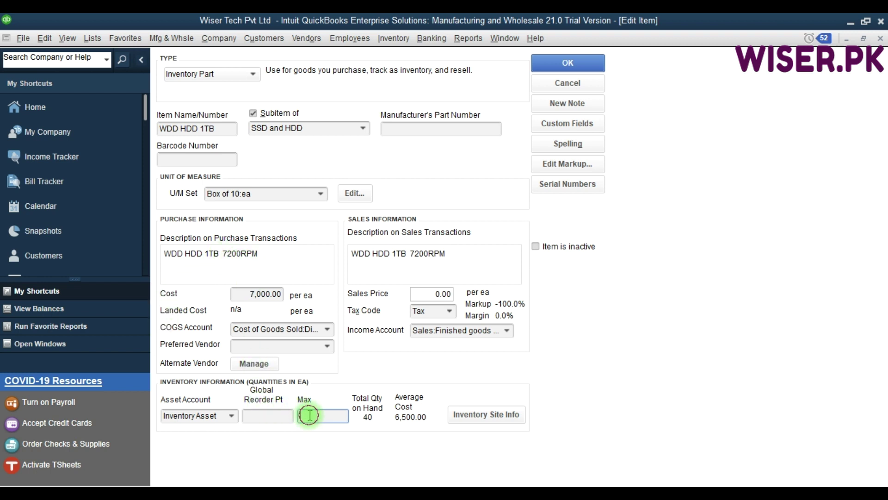
type("400")
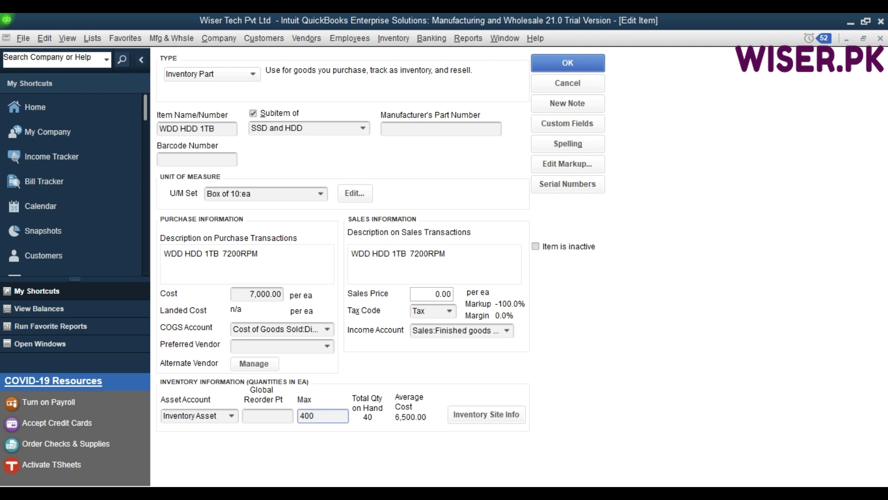
left_click(258, 417)
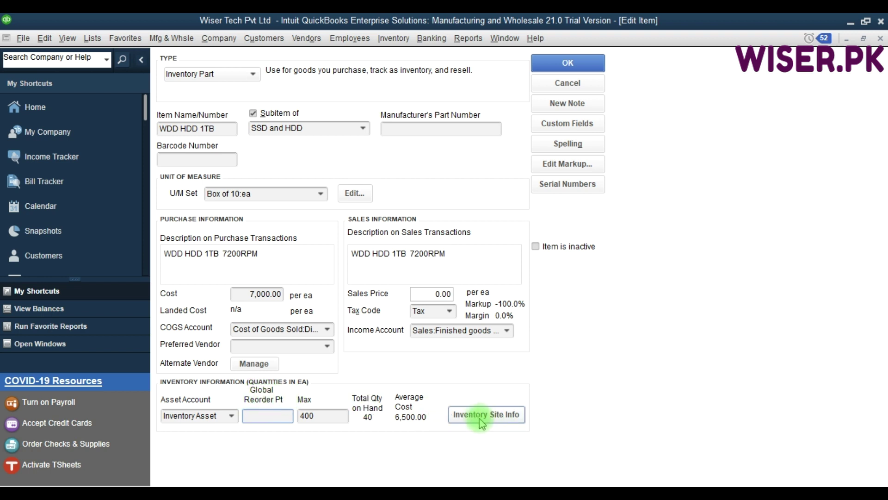
left_click(268, 416)
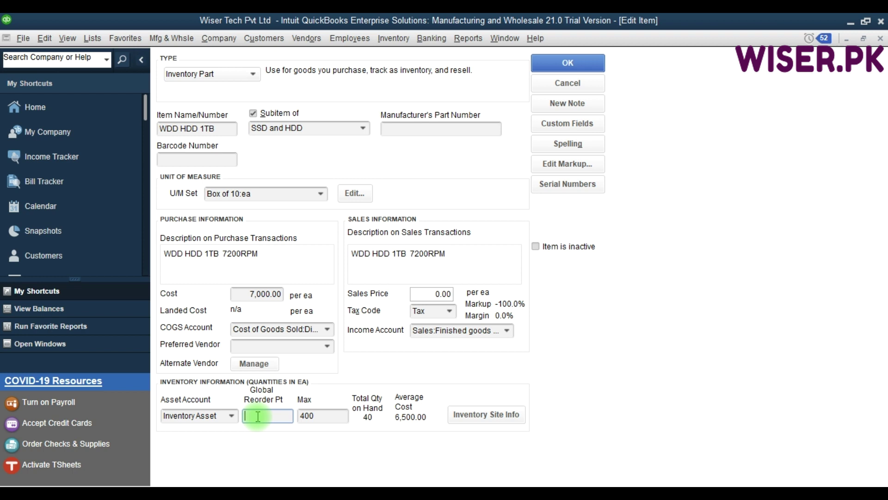
type("250")
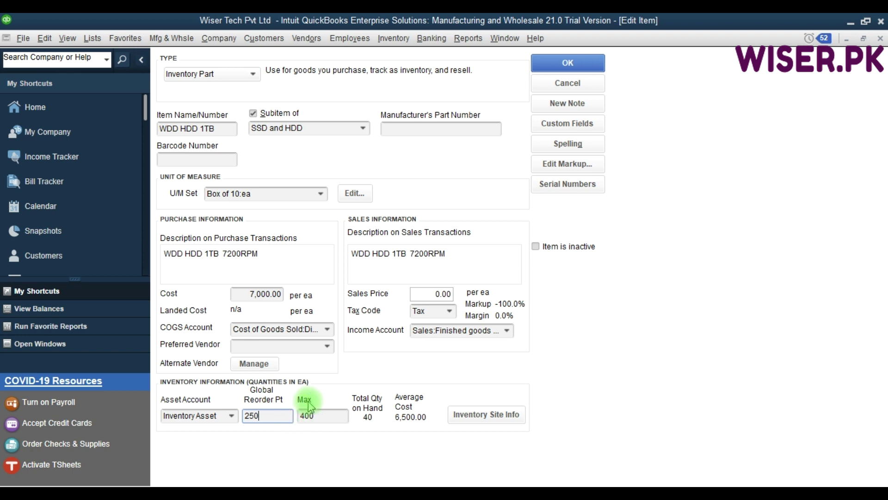
Review the WDD HDD 1TB item's reorder point and maximum entries and save the item
left_click(320, 415)
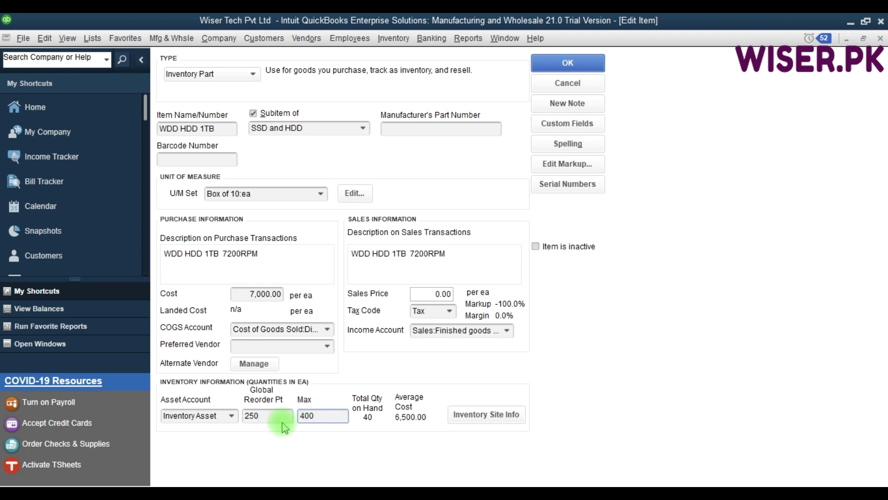
left_click(266, 421)
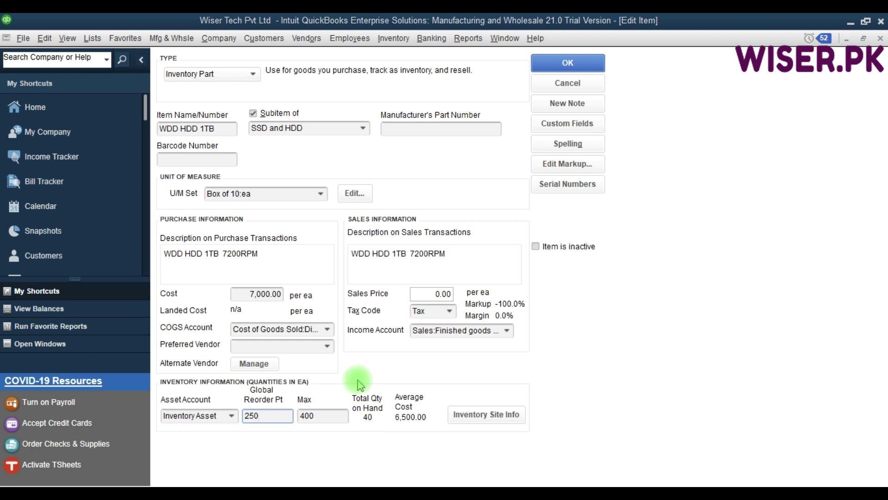
key("F9")
left_click(324, 416)
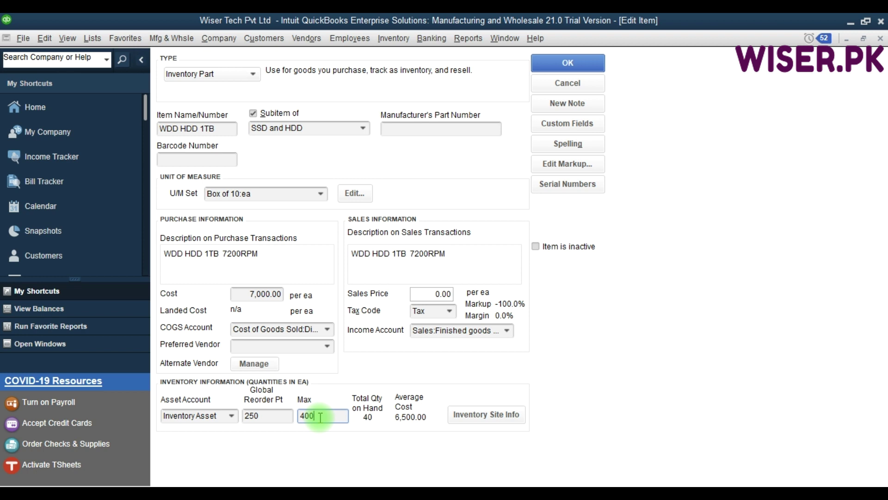
left_click(278, 415)
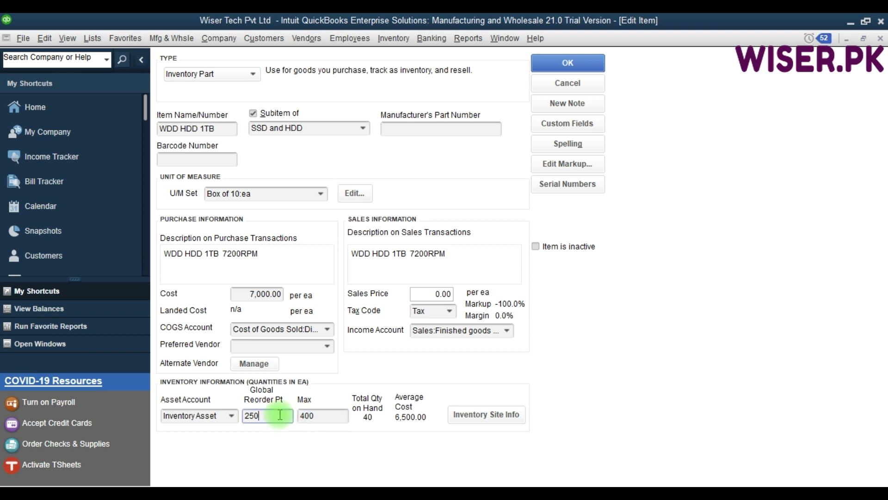
left_click(317, 416)
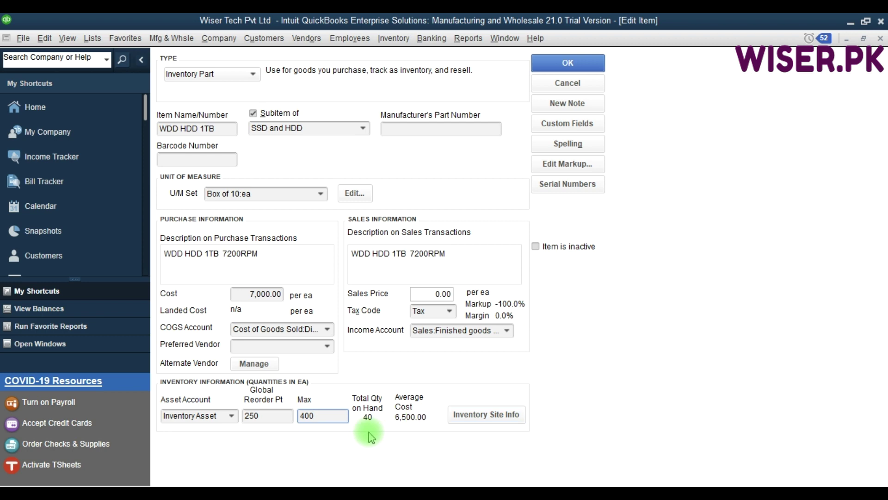
left_click(555, 68)
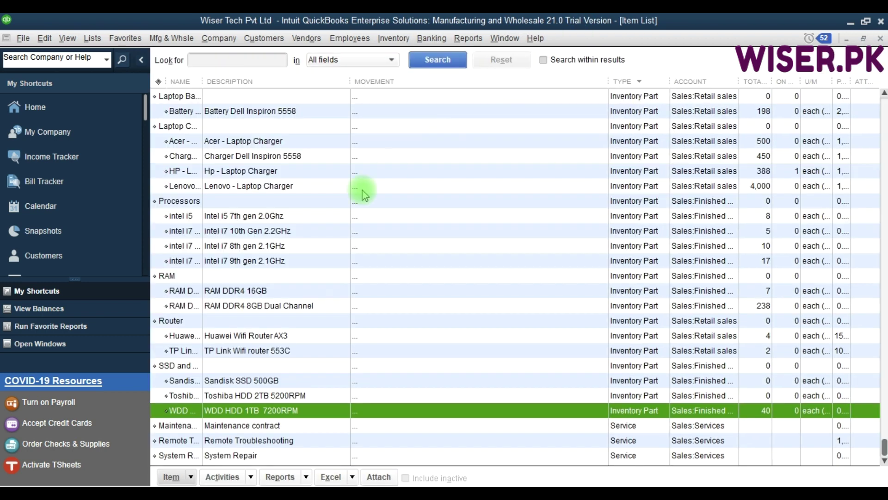
Open the multiple-item editor, examine its global reorder point and site maximum columns and the site filter, and close it
right_click(235, 410)
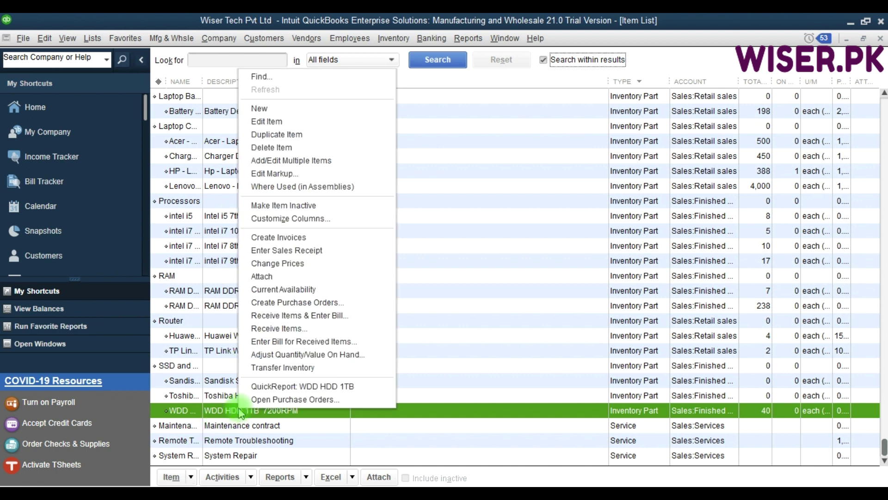
left_click(318, 160)
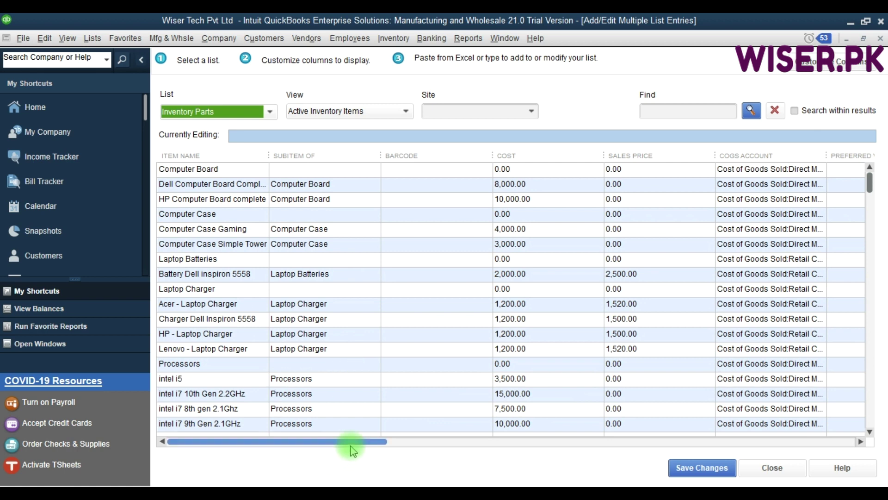
left_click_drag(351, 441, 385, 444)
left_click_drag(413, 444, 567, 440)
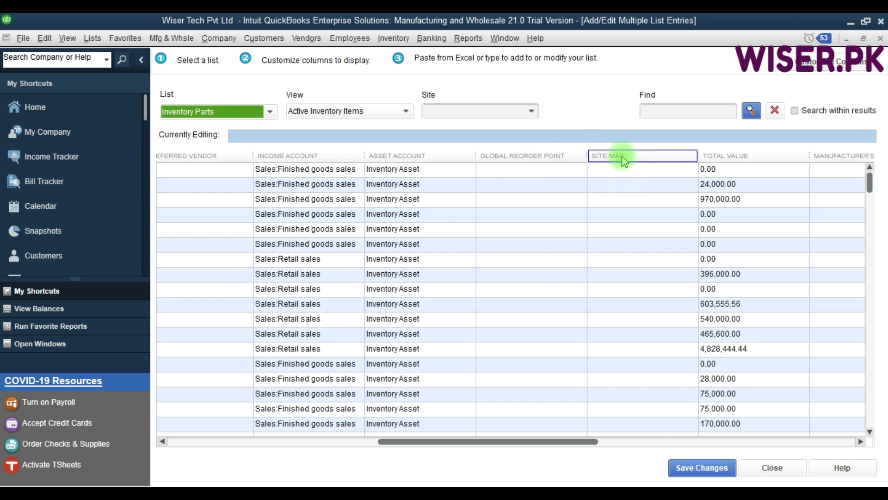
left_click(504, 110)
left_click(530, 111)
left_click(570, 113)
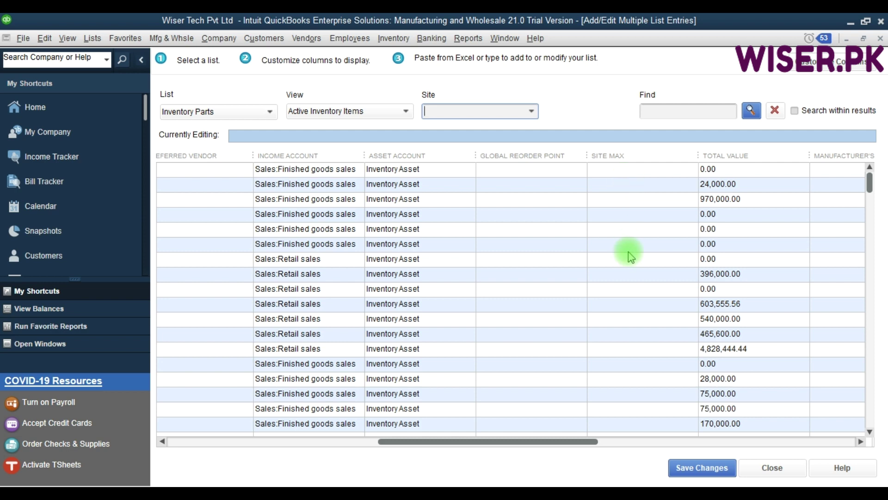
key("Escape")
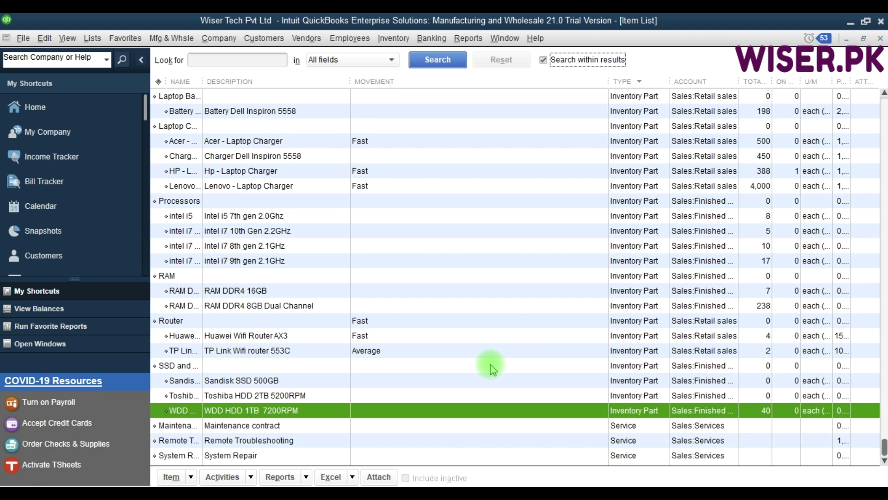
Reopen the WDD HDD 1TB item to check its saved reorder point and maximum, and close it
double_click(278, 413)
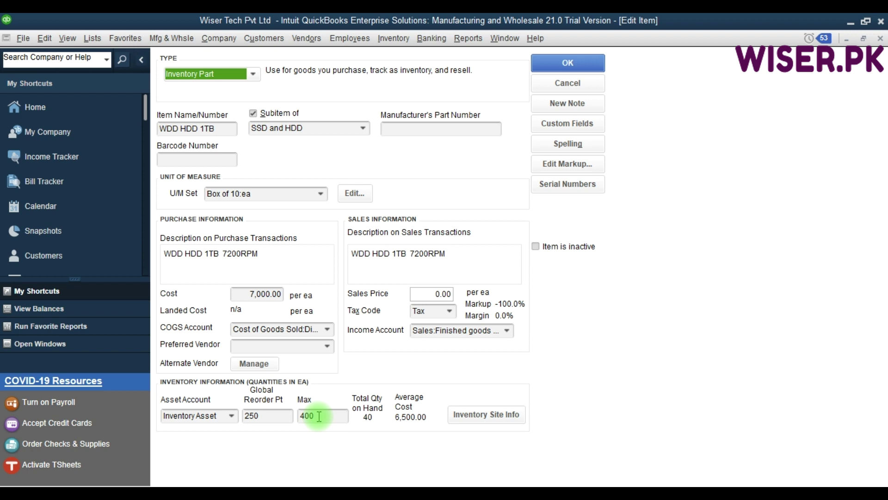
left_click(564, 62)
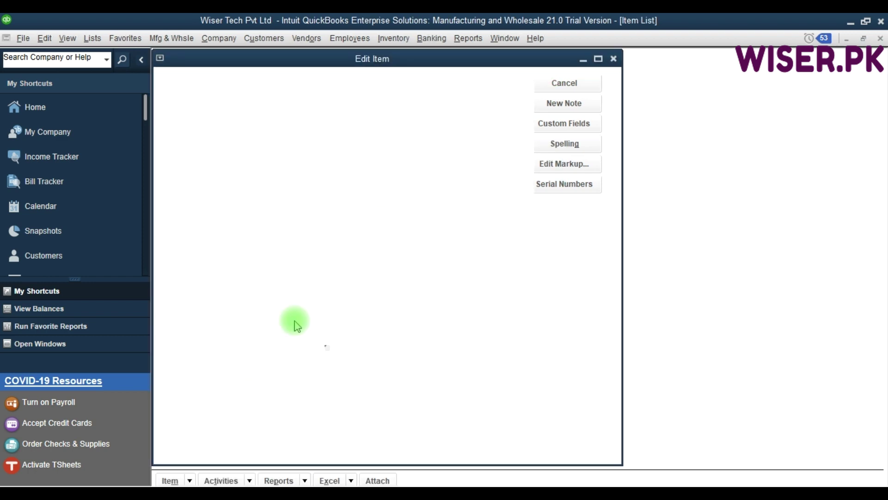
Set the Toshiba HDD 2TB item's global reorder point to 200 and maximum to 400, and save it
left_click(225, 396)
double_click(224, 396)
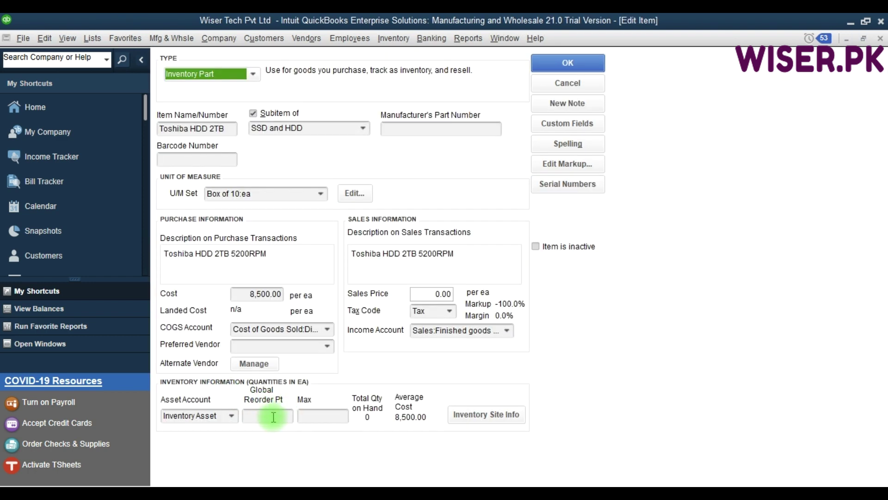
left_click(276, 416)
type("200")
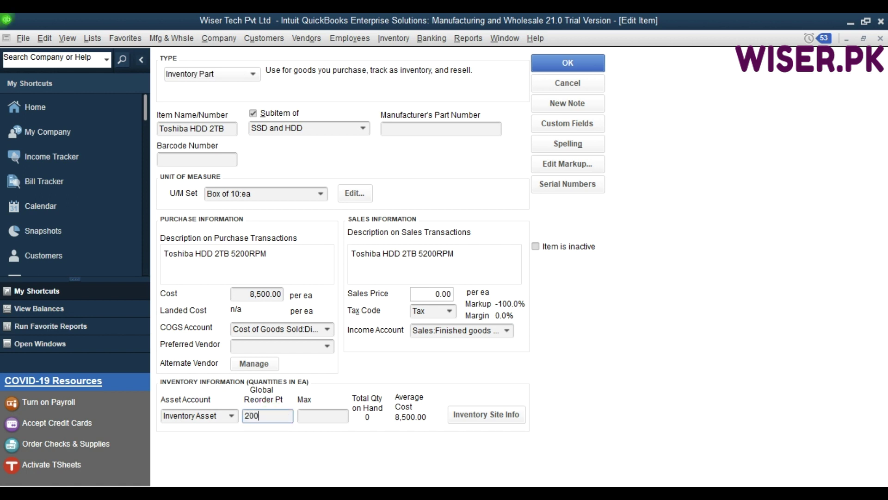
key("Tab")
type("400")
left_click(563, 65)
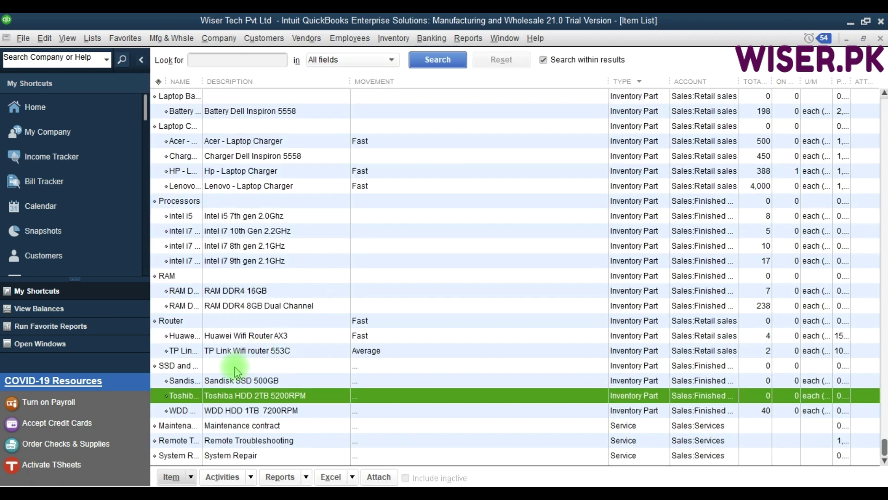
Set the Sandisk SSD 500GB item's global reorder point to 200 and maximum to 350, and save it
left_click(224, 383)
double_click(224, 383)
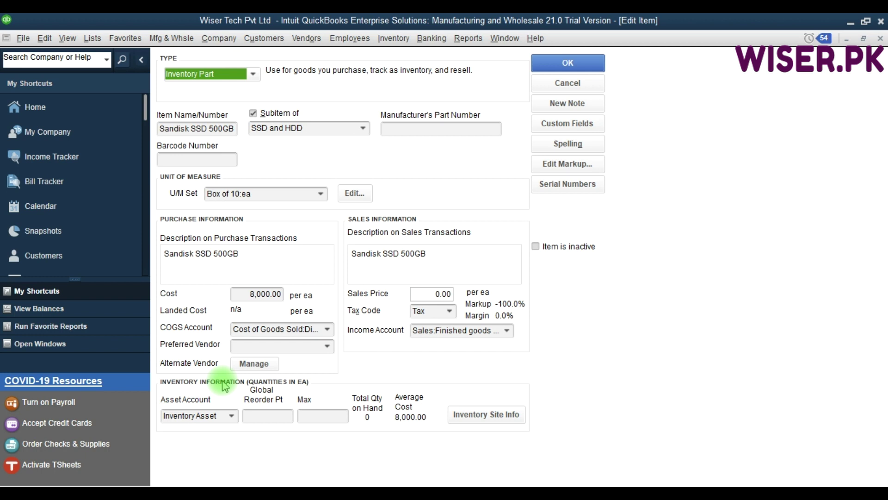
left_click(267, 414)
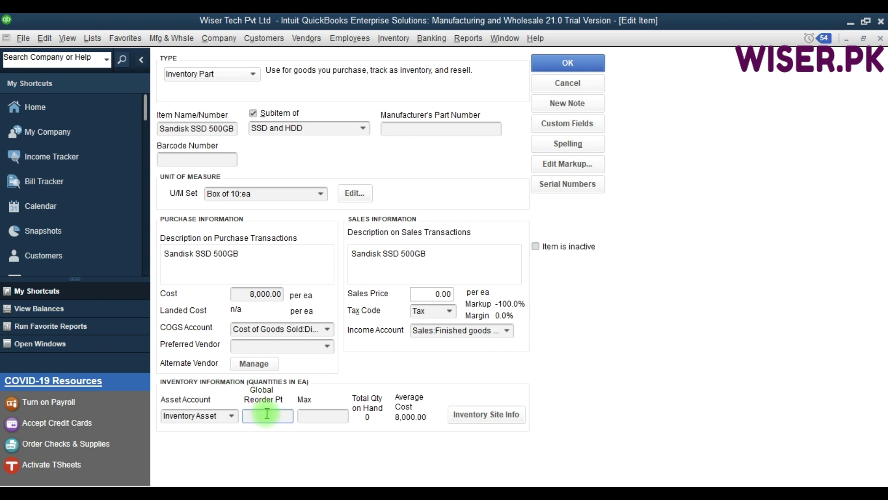
type("200")
key("Tab")
type("350")
key("Tab")
key("Return")
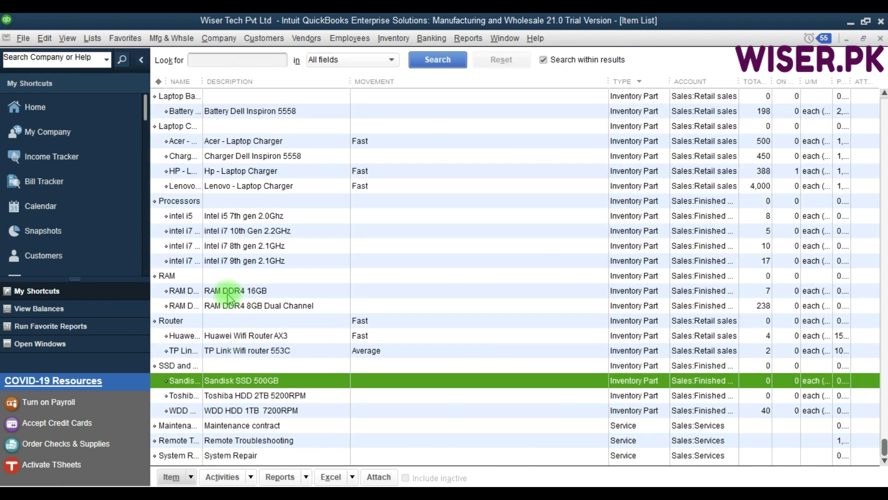
Set the RAM DDR4 16GB item's global reorder point to 400 and maximum to 700, and save it
double_click(227, 291)
left_click(260, 410)
type("400")
key("Tab")
type("700")
left_click(564, 62)
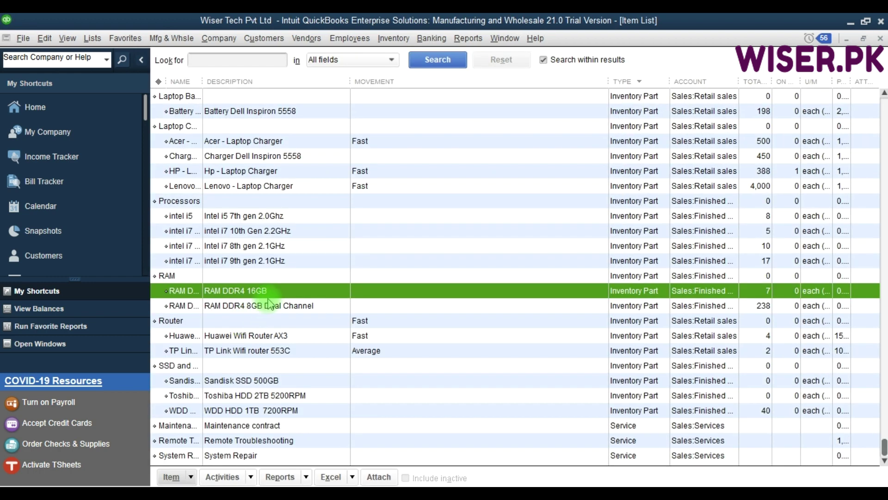
Set the RAM DDR4 8GB item's global reorder point to 350 and maximum to 400, and save it
double_click(250, 305)
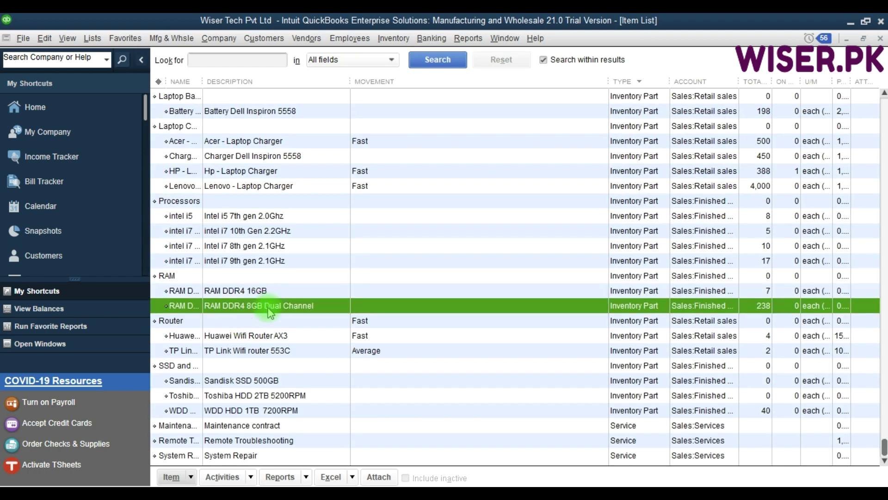
left_click(262, 416)
type("350")
key("Tab")
type("450")
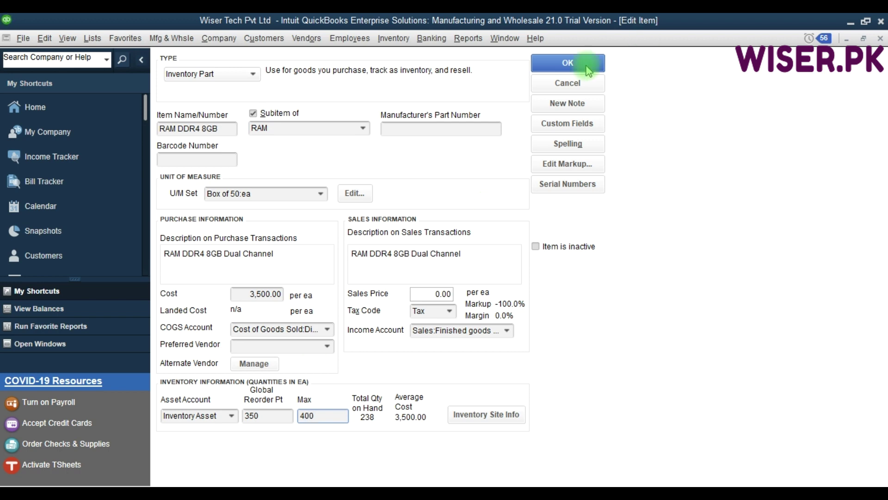
left_click(569, 63)
left_click(270, 411)
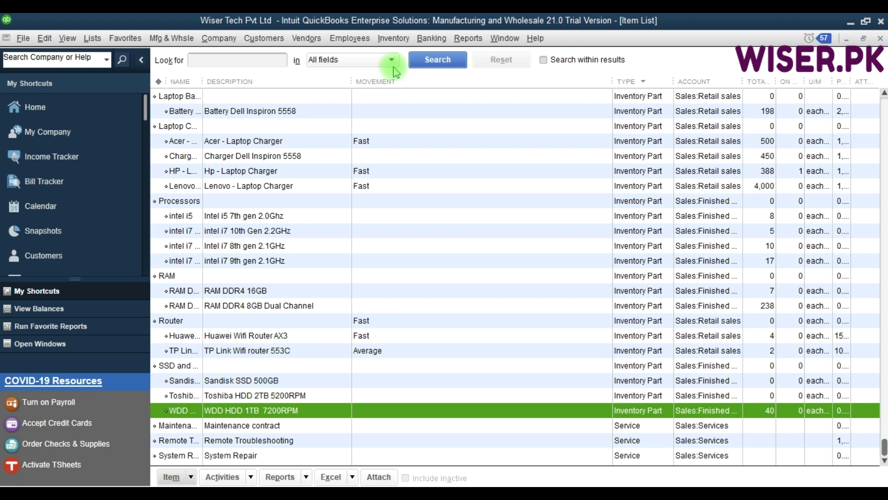
Open the Inventory Stock Status by Item report and examine the reorder point, maximum and order columns down to the RAM items
left_click(462, 41)
mouse_move(486, 286)
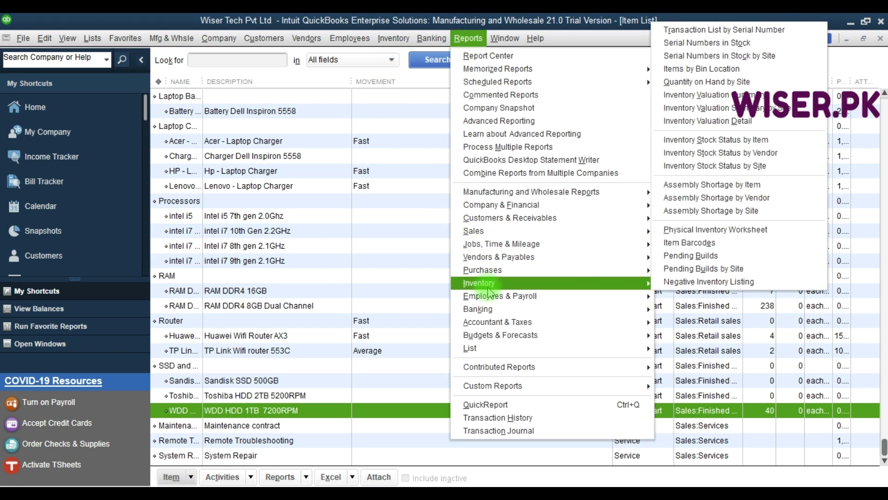
left_click(760, 146)
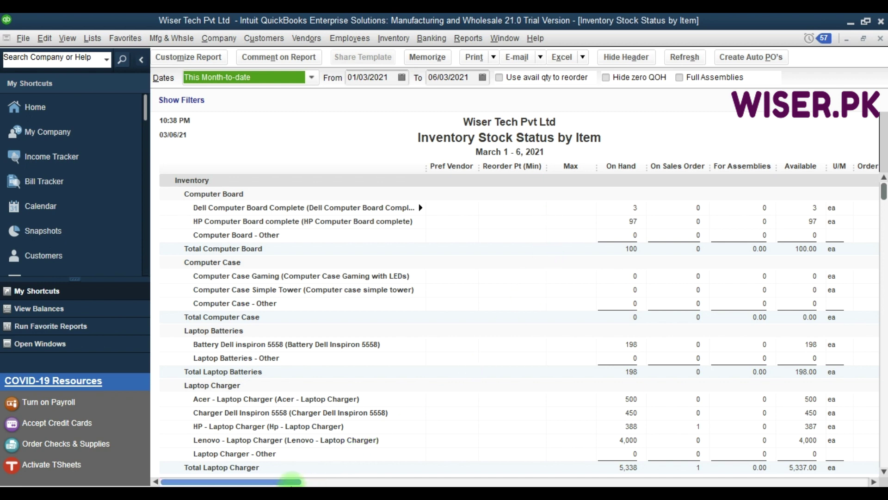
left_click_drag(292, 482, 470, 477)
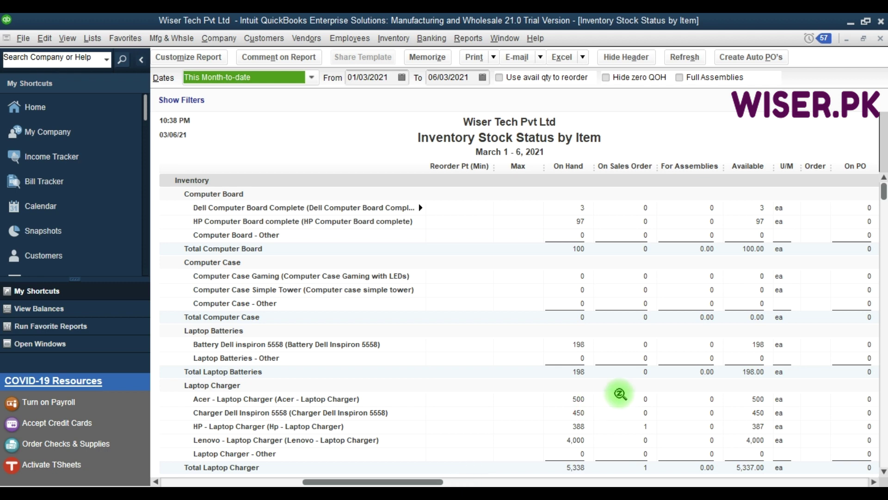
scroll(620, 394, "down", 2)
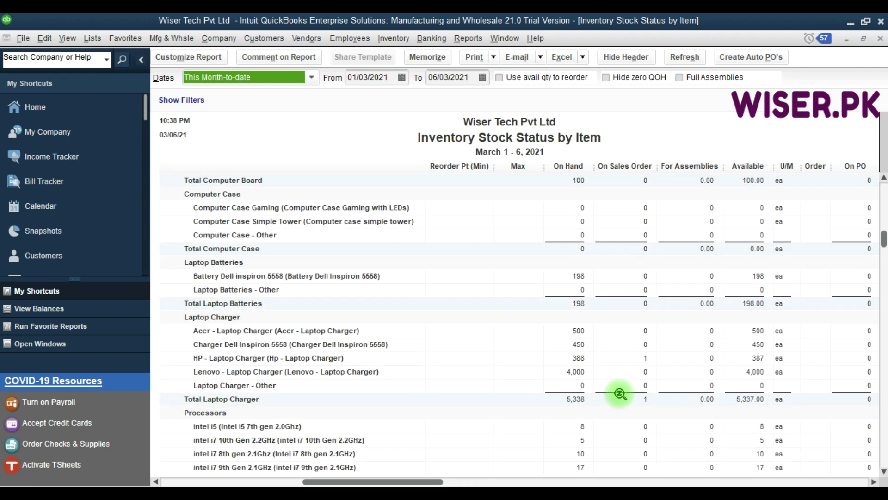
scroll(620, 394, "down", 2)
key("F9")
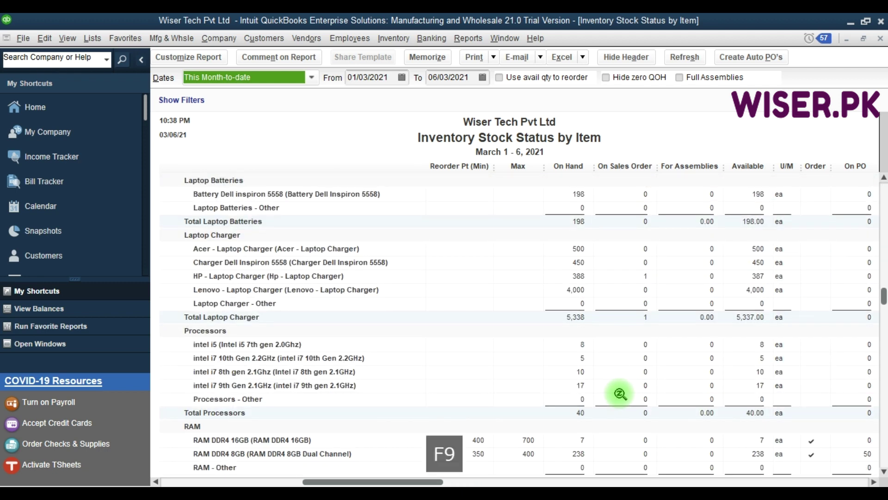
Examine the maximum, availability and order columns for the RAM, Router and SSD and HDD items in the stock status report
scroll(621, 394, "down", 4)
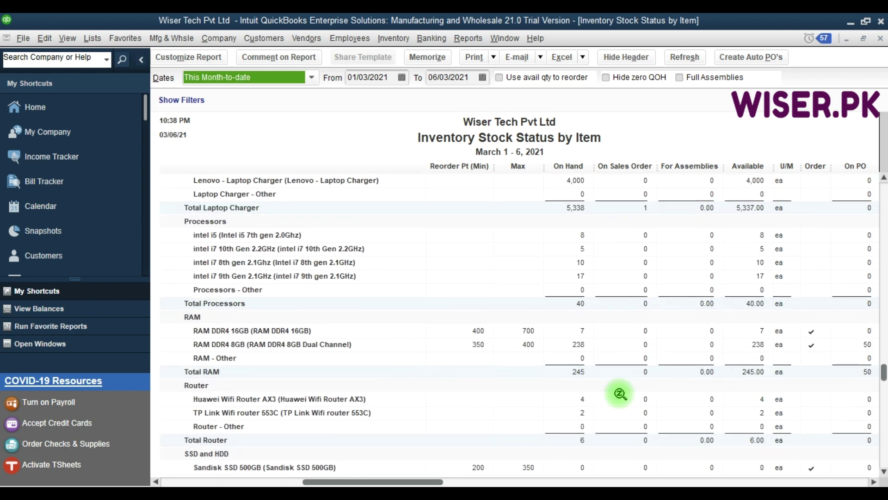
left_click_drag(413, 481, 555, 481)
scroll(599, 415, "down", 1)
scroll(601, 415, "down", 2)
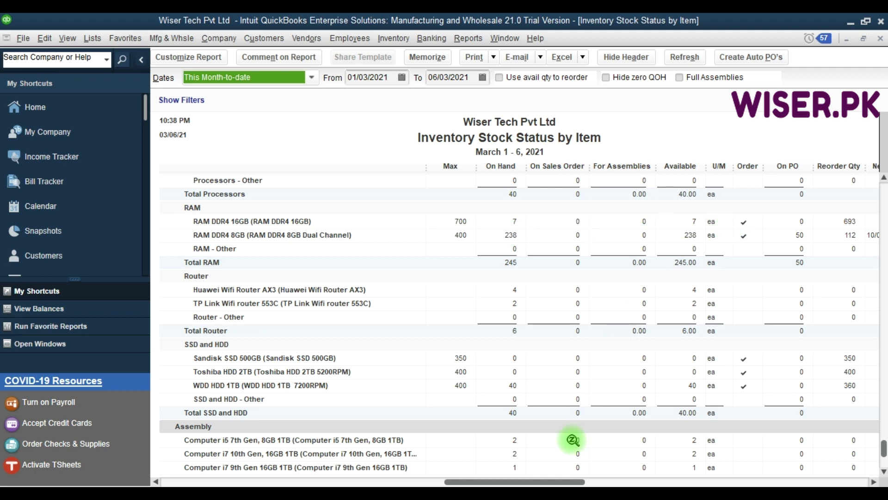
left_click_drag(546, 481, 687, 483)
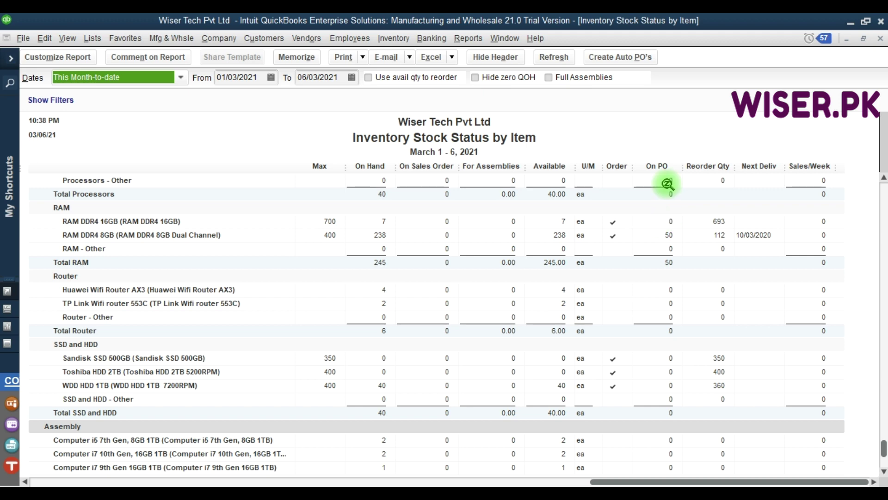
Compare the maximum, available, on-PO and reorder quantities of the RAM DDR4 16GB, RAM DDR4 8GB and WDD HDD 1TB items
left_click(666, 219)
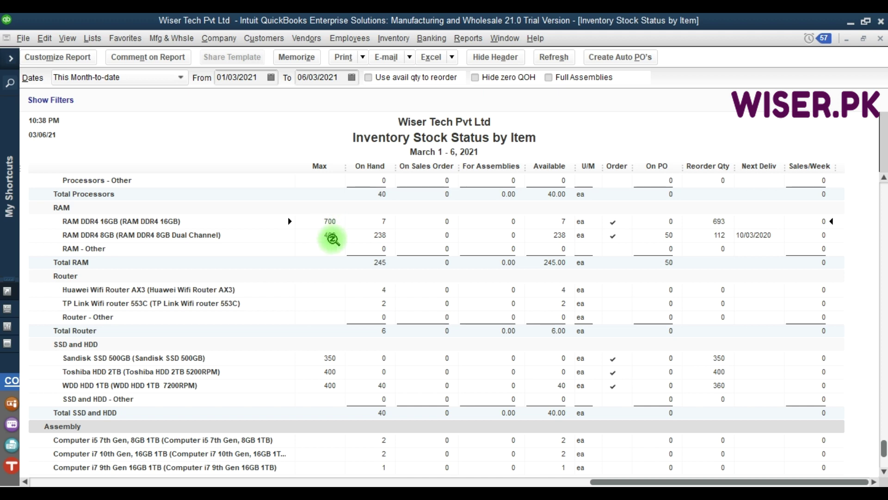
left_click(332, 238)
left_click(713, 239)
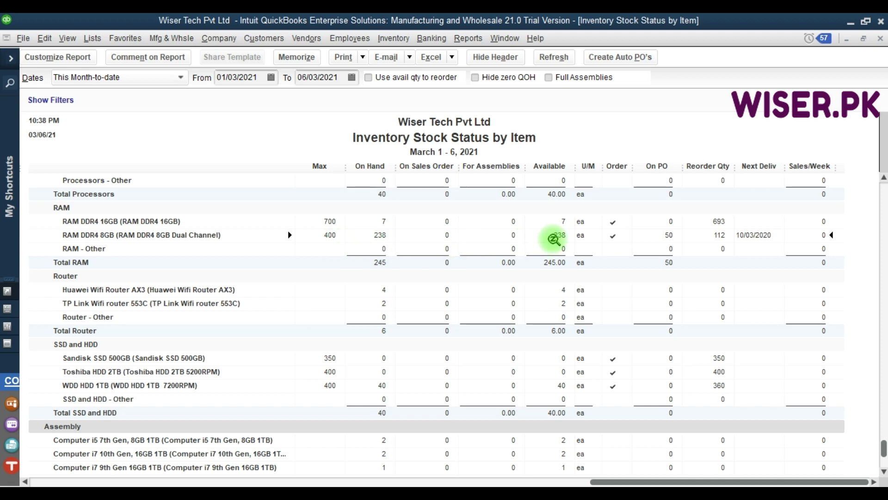
key("F9")
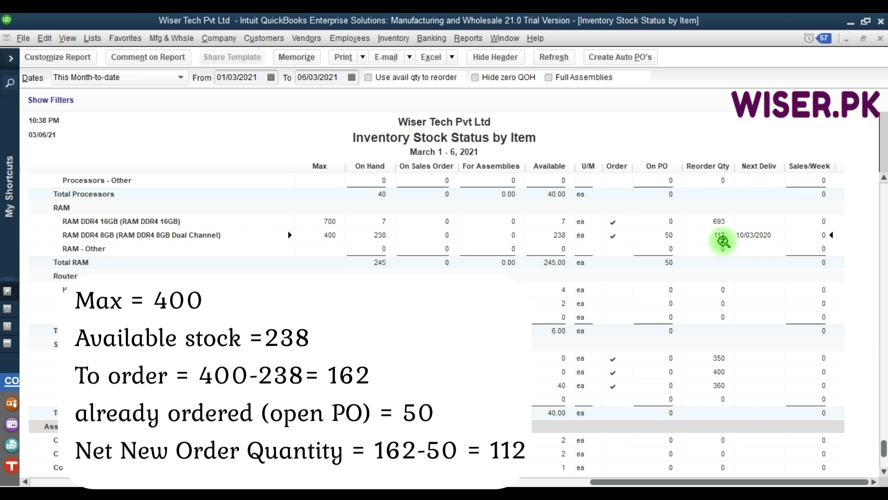
scroll(581, 371, "down", 1)
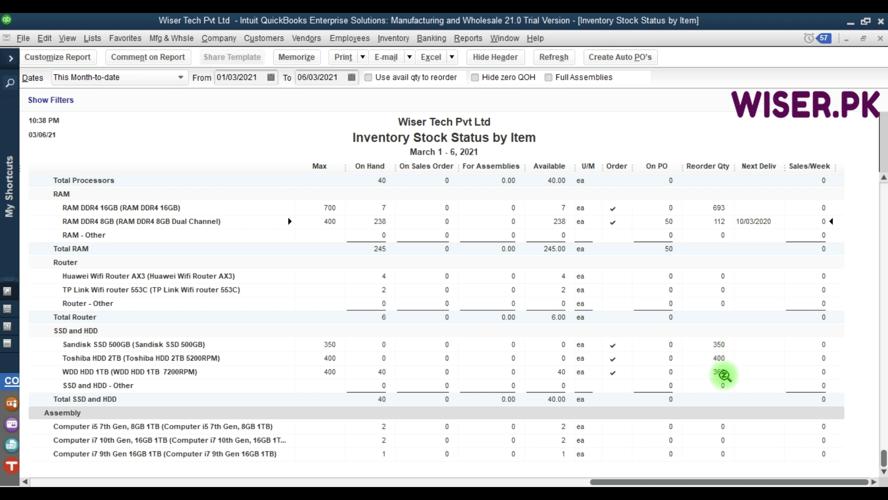
left_click(329, 373)
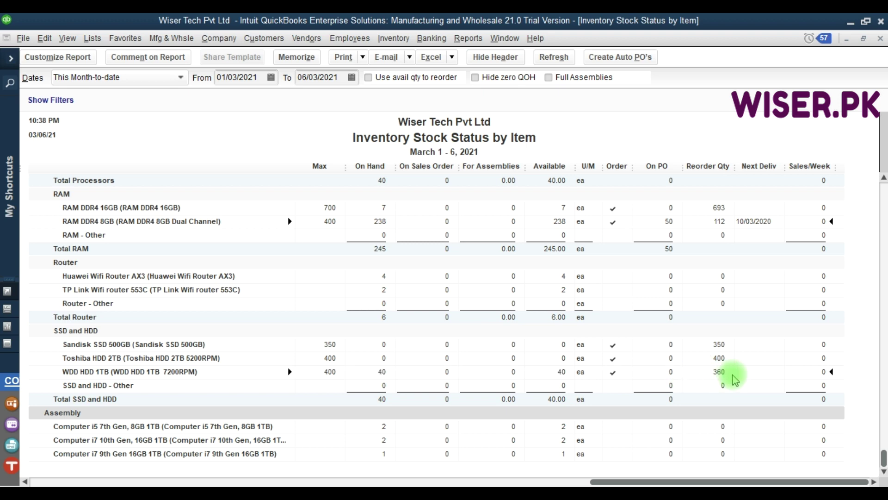
key("F9")
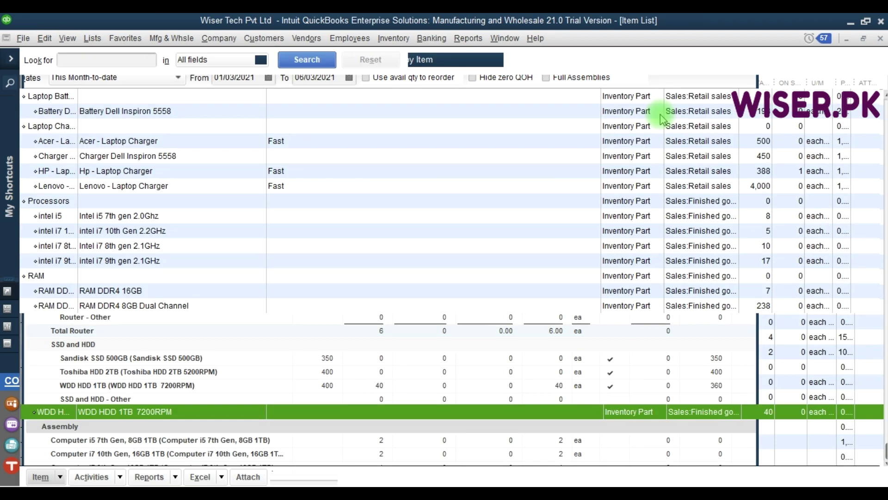
Open the WDD HDD 1TB item from the item list and set its preferred vendor to Gigabytes Pvt. Ltd
double_click(123, 413)
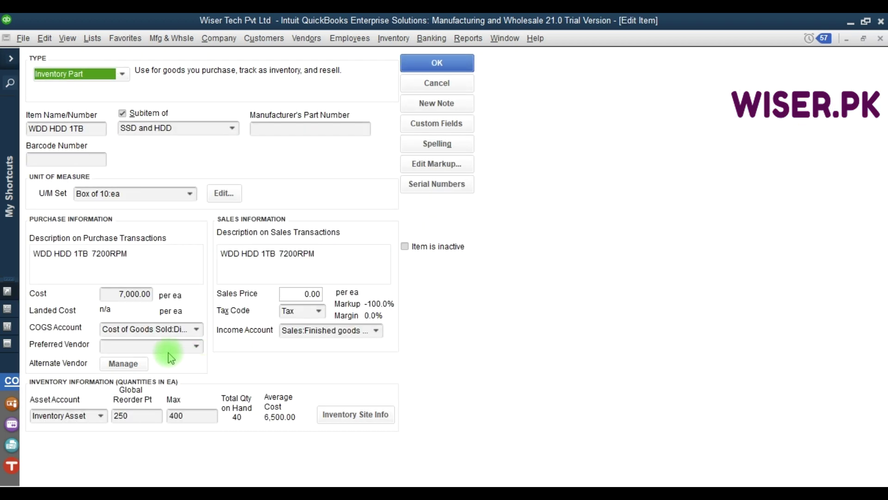
left_click(157, 347)
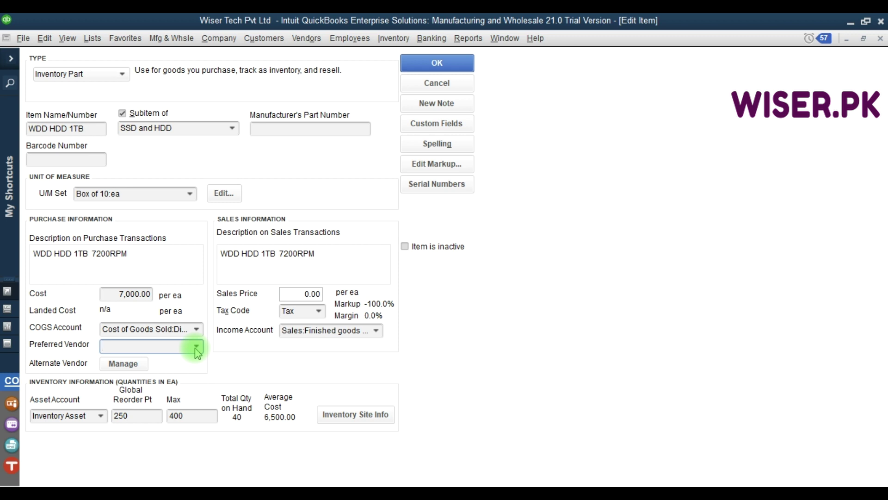
type("gia")
key("BackSpace")
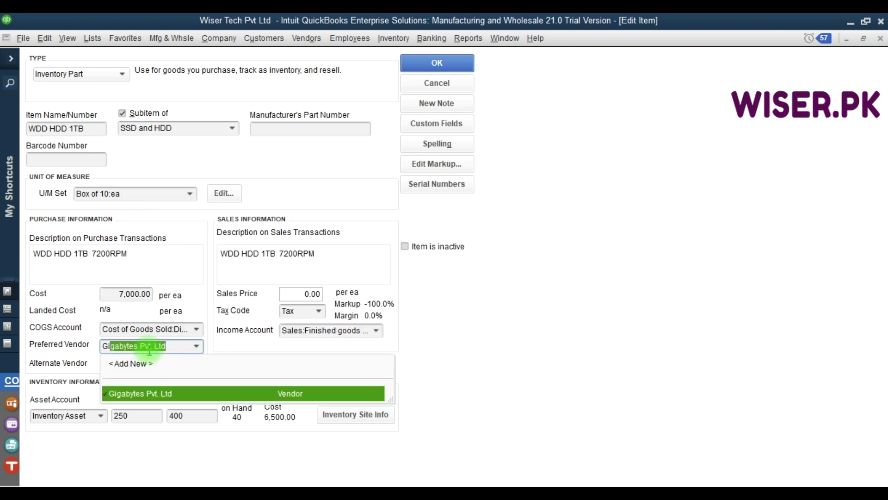
left_click(137, 395)
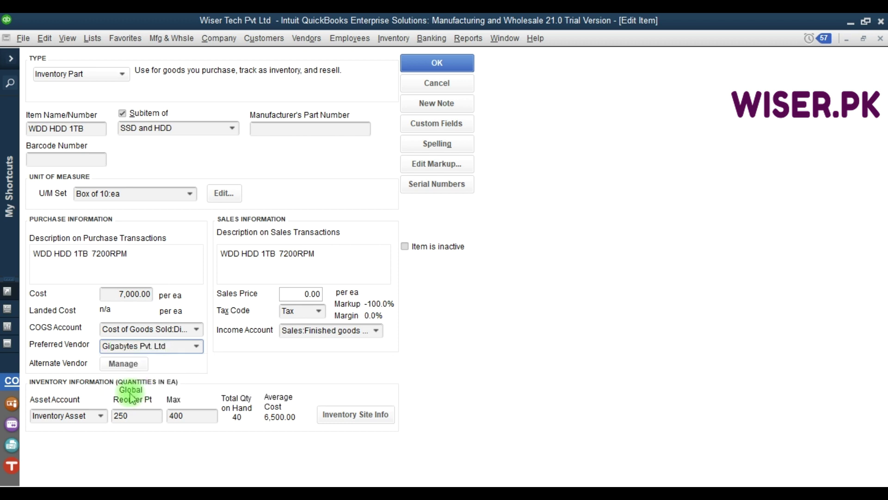
Mark Megabytes Pvt Ltd as an alternate vendor for WDD HDD 1TB and save the item
left_click(123, 364)
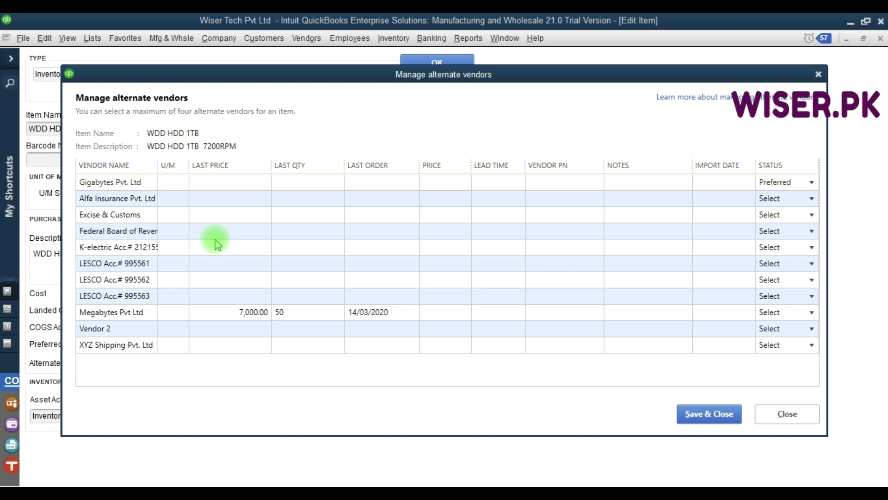
left_click(811, 314)
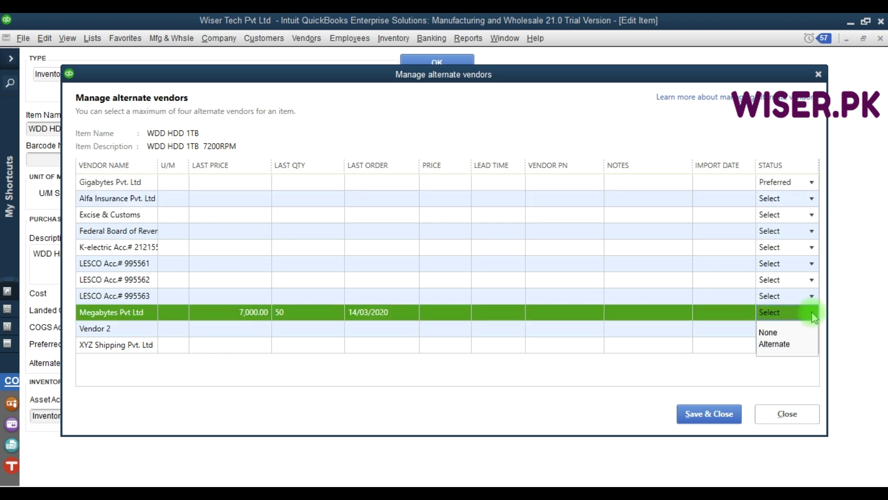
left_click(776, 344)
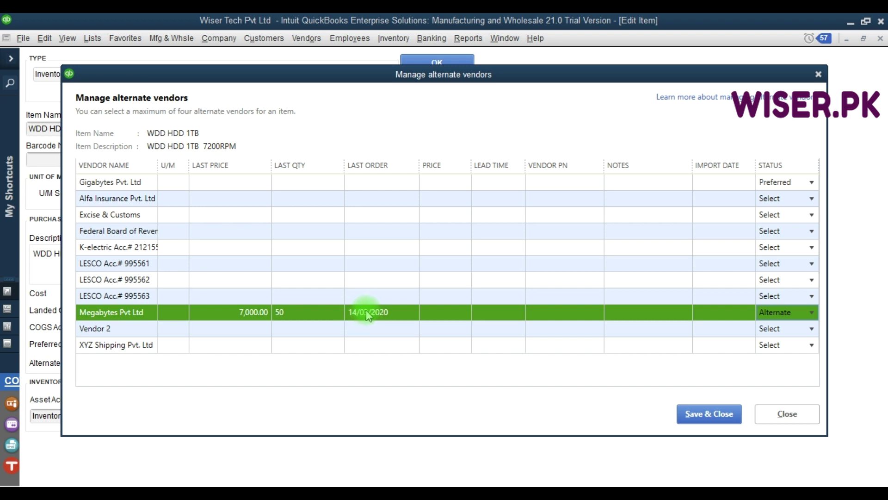
left_click(696, 414)
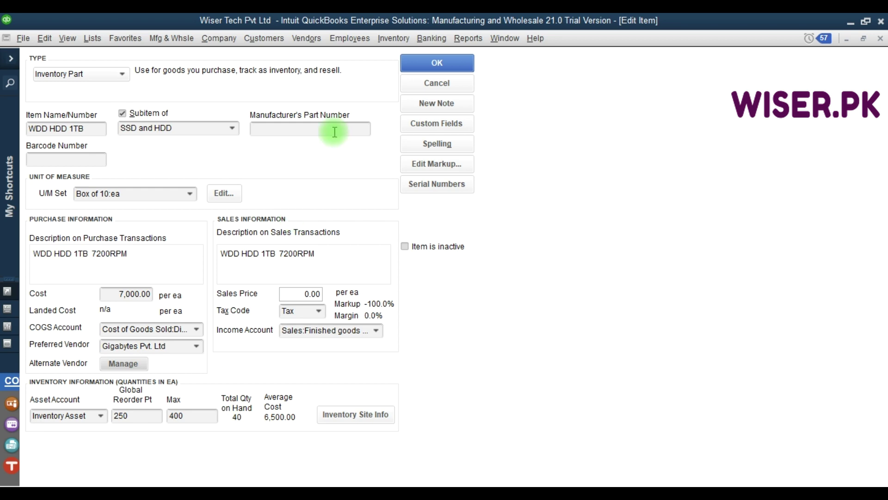
left_click(424, 69)
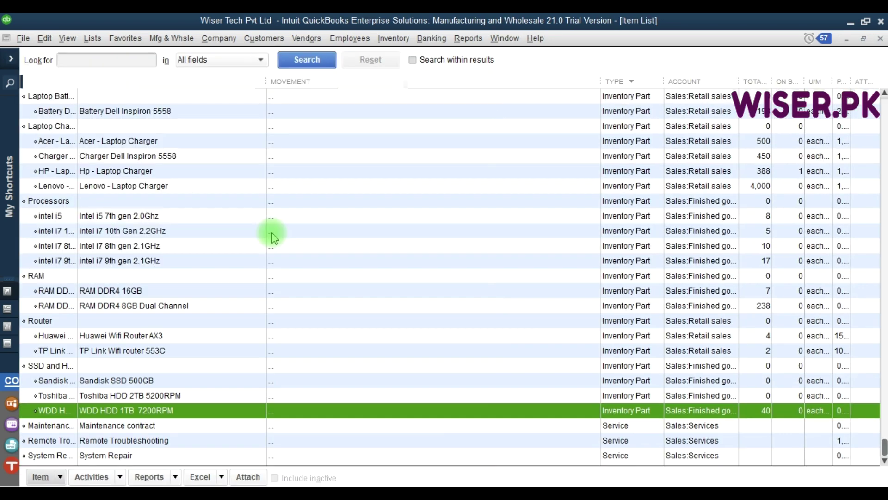
Open the Toshiba HDD 2TB item and set its preferred vendor to Gigabytes Pvt. Ltd
left_click(120, 396)
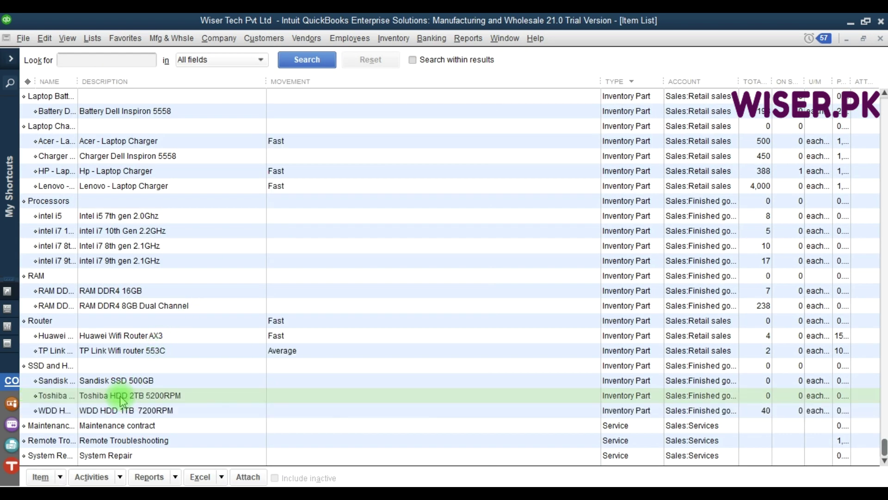
double_click(120, 397)
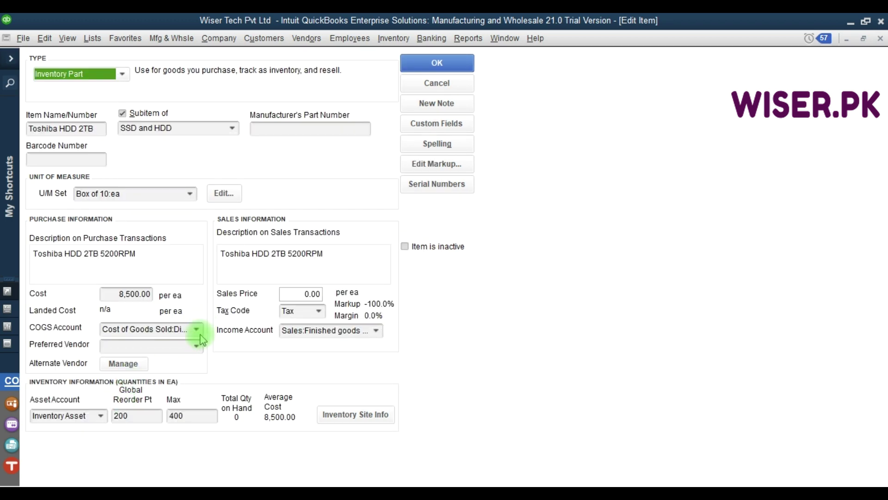
left_click(172, 346)
type("Gigabytes Pvt. Ltd")
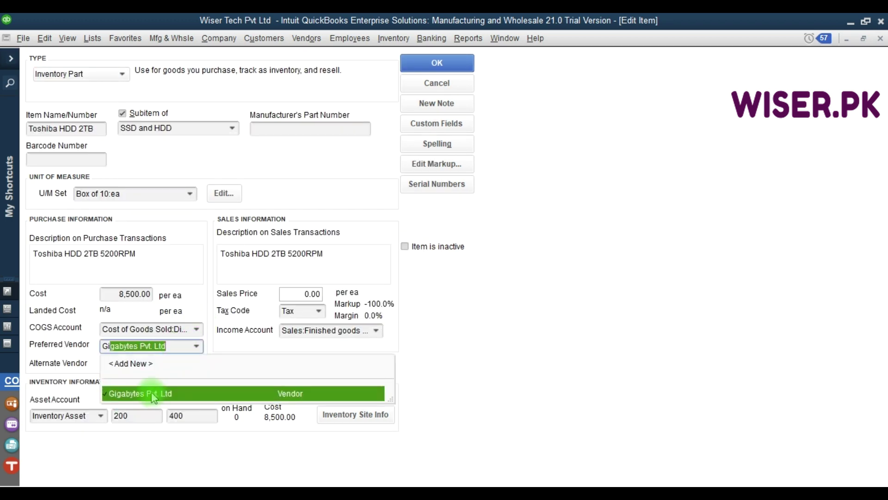
left_click(156, 396)
Mark Megabytes Pvt Ltd as an alternate vendor for Toshiba HDD 2TB and save the item
left_click(123, 362)
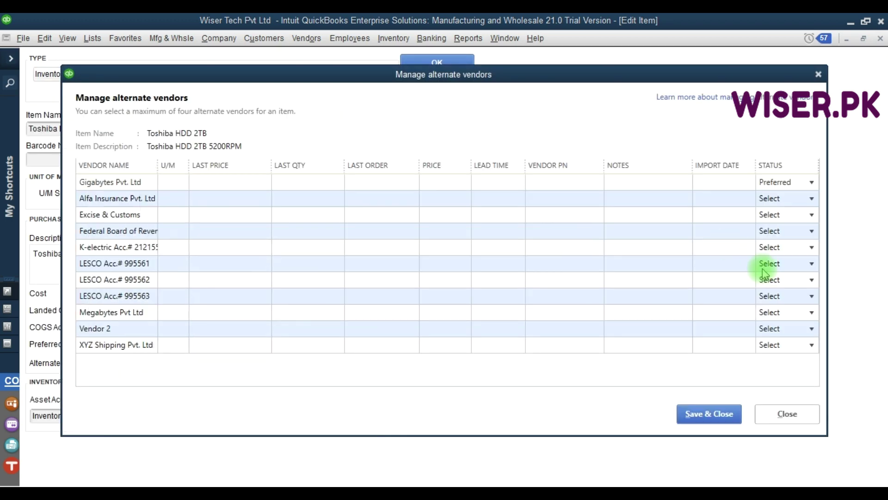
left_click(128, 312)
left_click(810, 312)
left_click(774, 344)
left_click(709, 413)
left_click(435, 62)
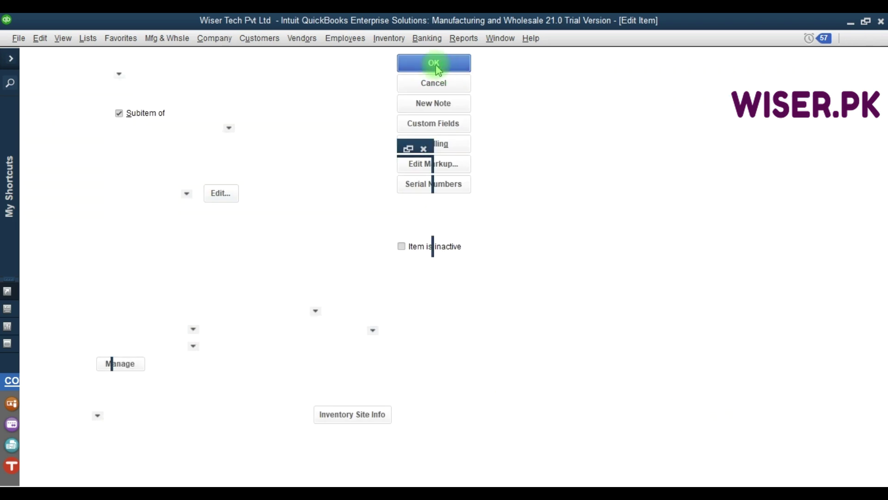
Open the Sandisk SSD 500GB item for editing
double_click(108, 377)
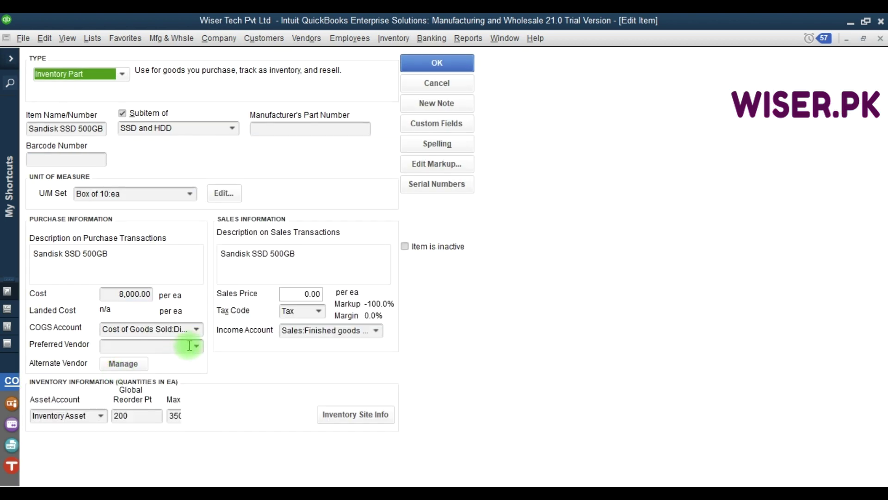
left_click(123, 363)
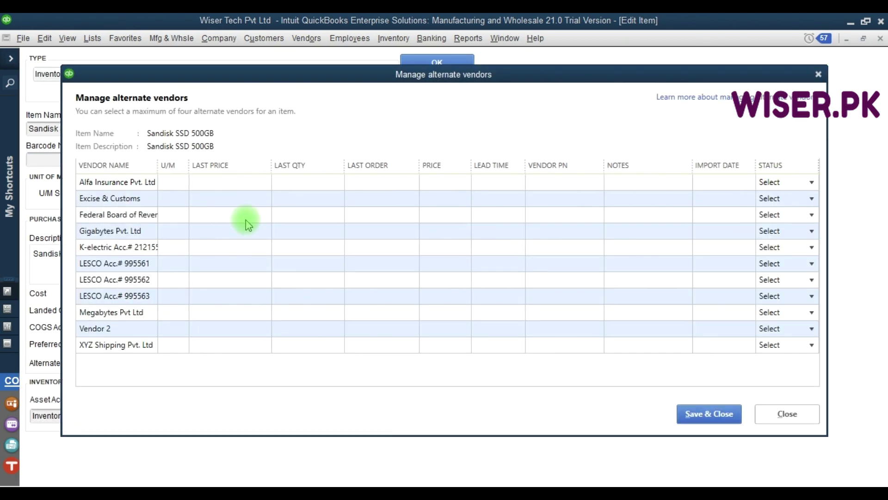
left_click(134, 231)
left_click(812, 231)
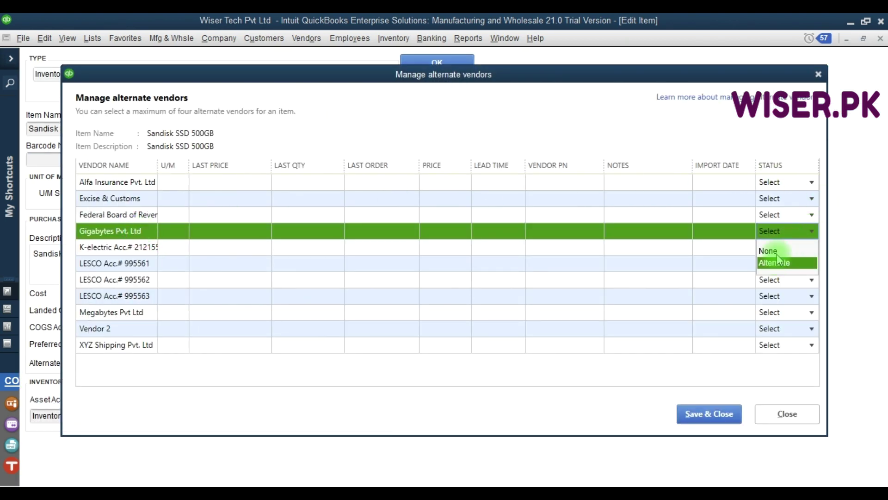
key("Escape")
Set the Sandisk SSD 500GB item's preferred vendor to Gigabytes Pvt. Ltd
left_click(157, 346)
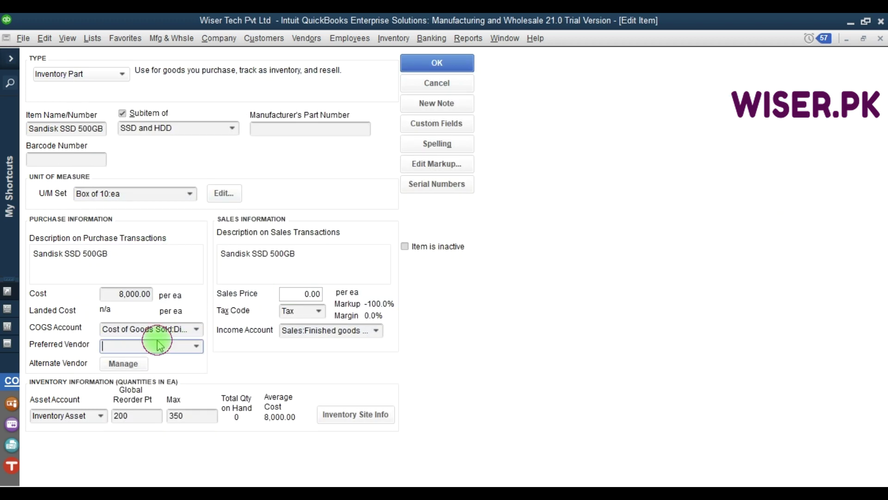
type("Gi")
left_click(127, 393)
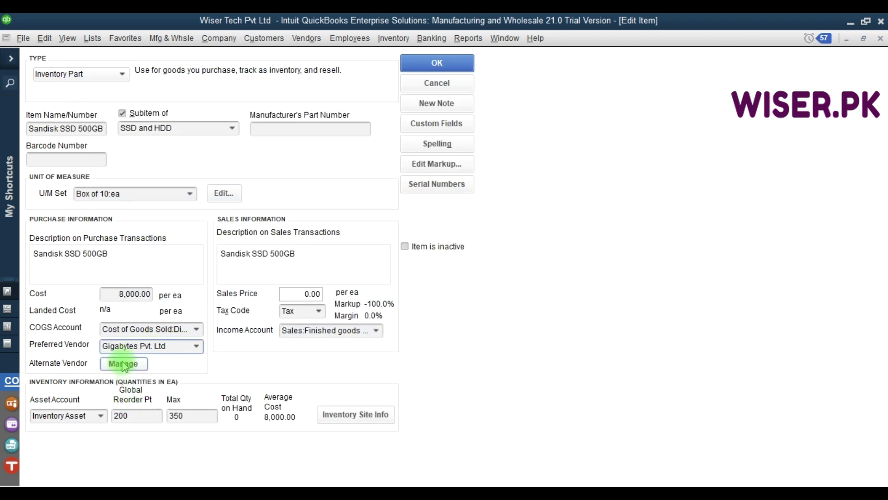
Mark Megabytes Pvt Ltd as an alternate vendor for Sandisk SSD 500GB and save the item
left_click(122, 362)
left_click(812, 312)
left_click(782, 342)
left_click(707, 414)
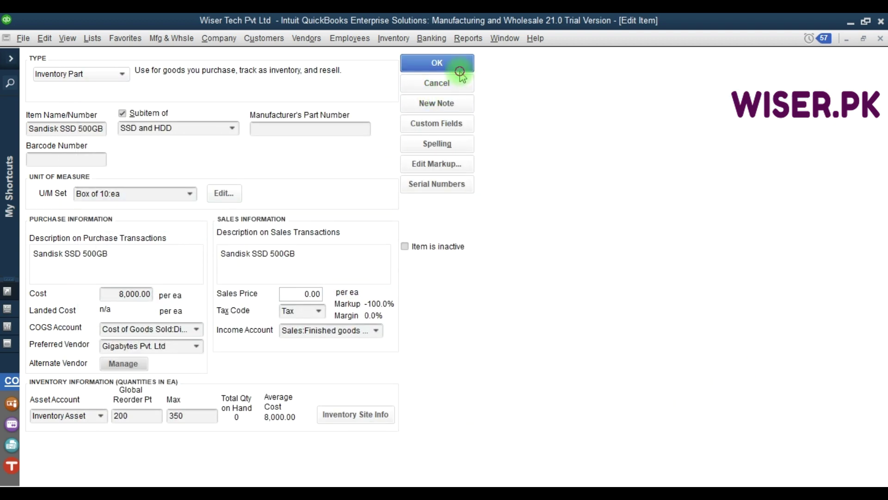
left_click(437, 62)
Open the RAM DDR4 16GB item and set its preferred vendor to Gigabytes Pvt. Ltd
double_click(110, 290)
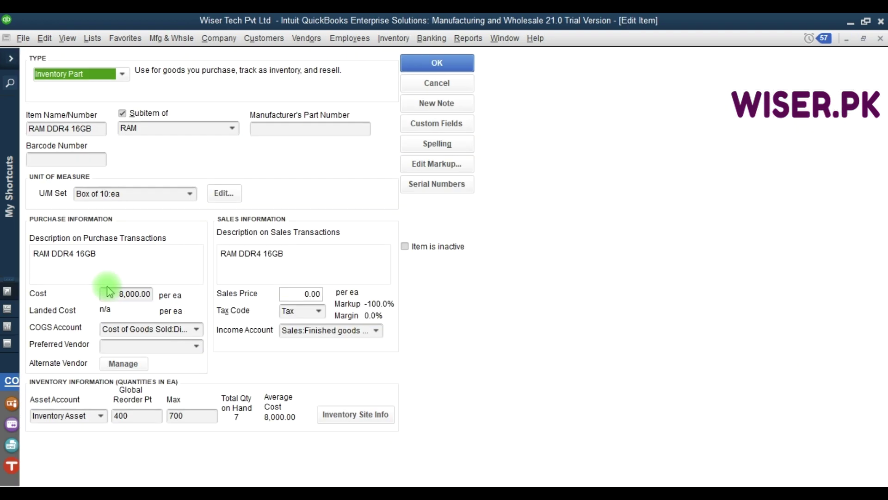
left_click(176, 346)
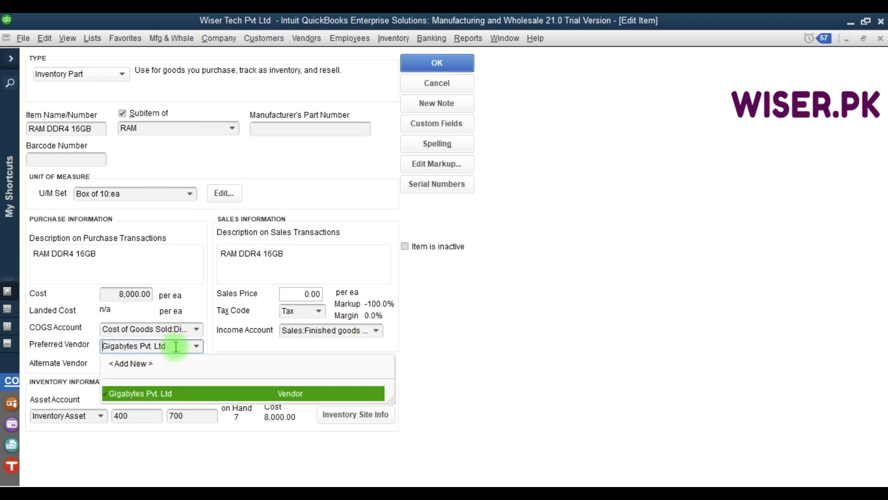
left_click(120, 393)
Mark Megabytes Pvt Ltd as an alternate vendor for RAM DDR4 16GB and save the item
left_click(123, 364)
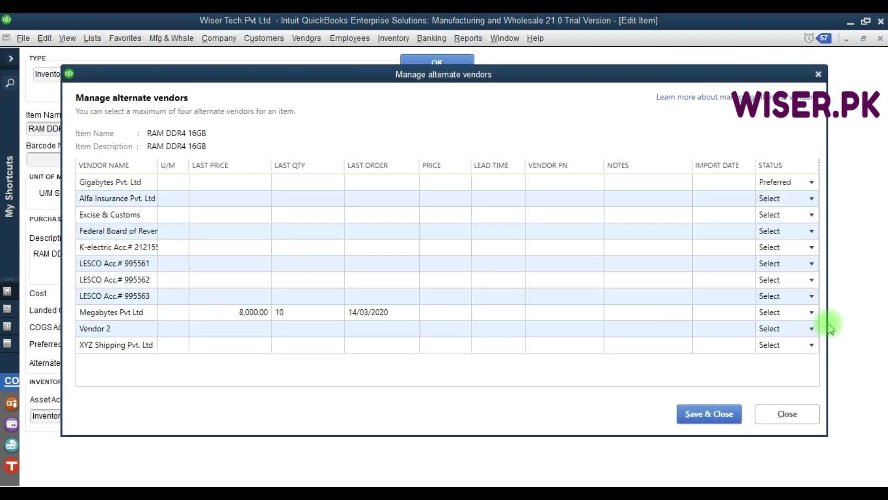
left_click(813, 312)
left_click(776, 345)
left_click(709, 414)
left_click(439, 62)
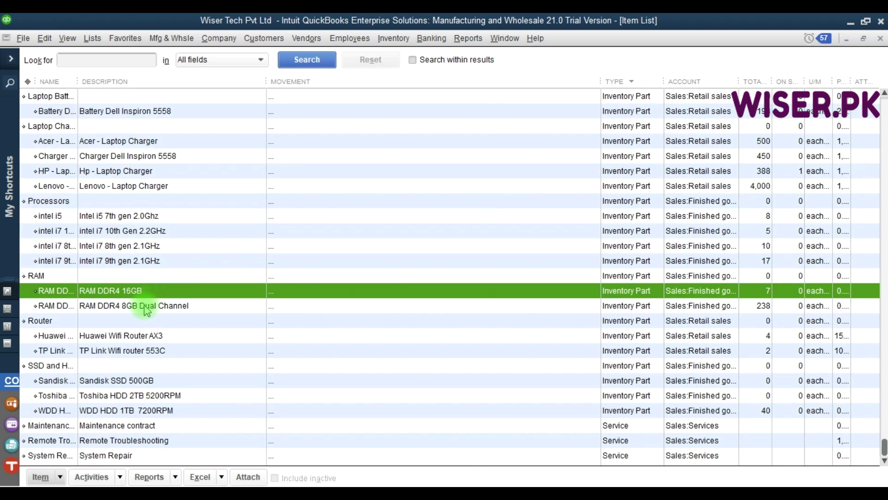
Open the RAM DDR4 8GB item and set its preferred vendor to Gigabytes Pvt. Ltd
double_click(143, 304)
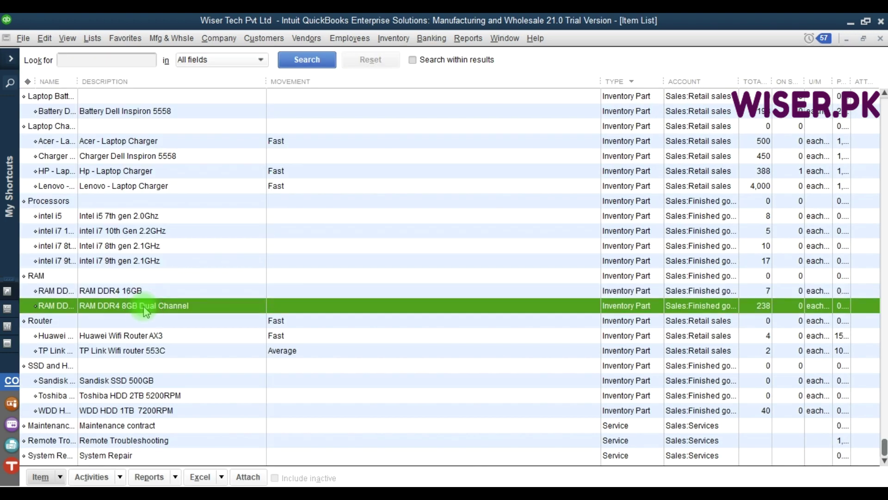
left_click(137, 348)
type("Gigabytes Pvt. Ltd")
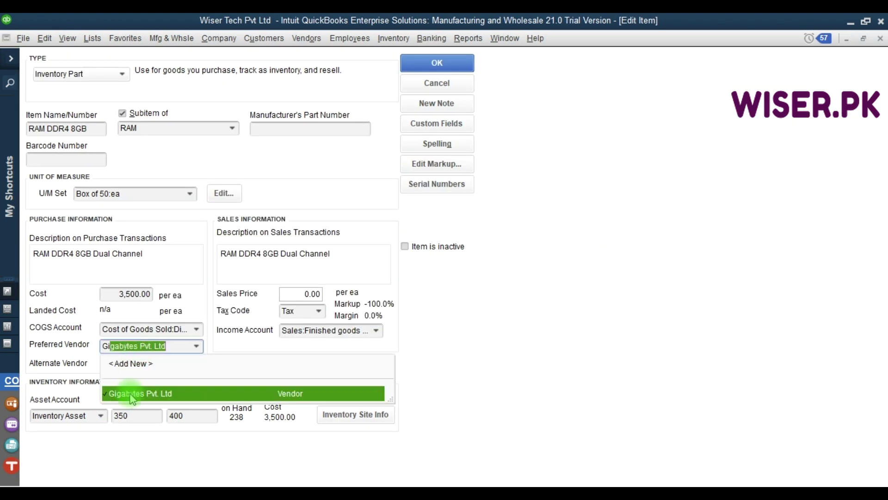
left_click(132, 397)
Mark Megabytes Pvt Ltd as an alternate vendor for RAM DDR4 8GB and save the item
left_click(126, 363)
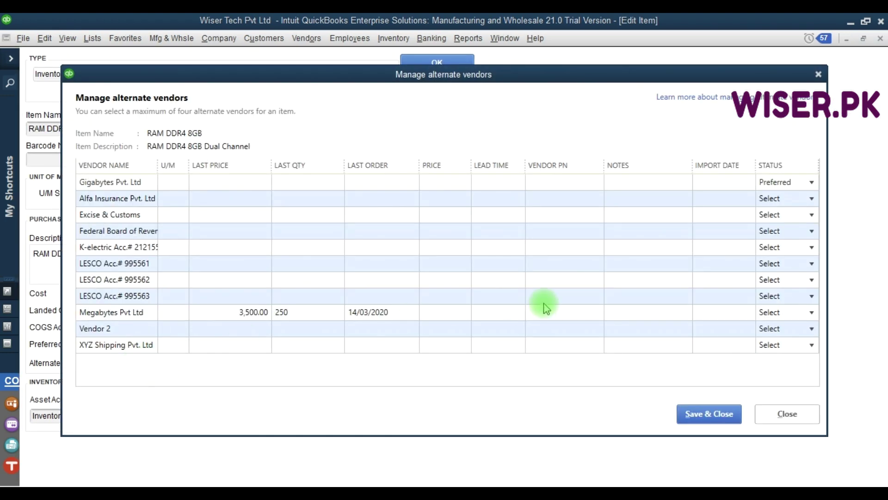
left_click(811, 314)
left_click(777, 340)
left_click(710, 413)
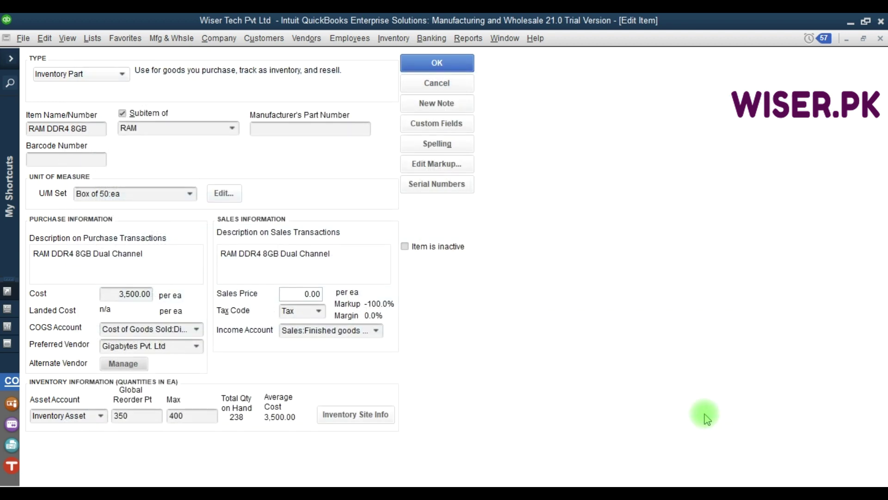
left_click(407, 66)
key("F9")
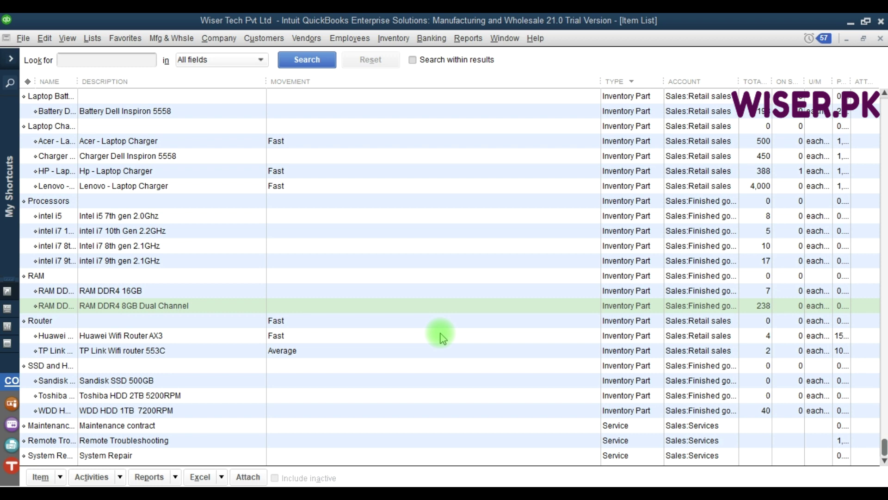
Return to the Inventory Stock Status by Item report, refresh it, and open automatic purchase order creation
key("Escape")
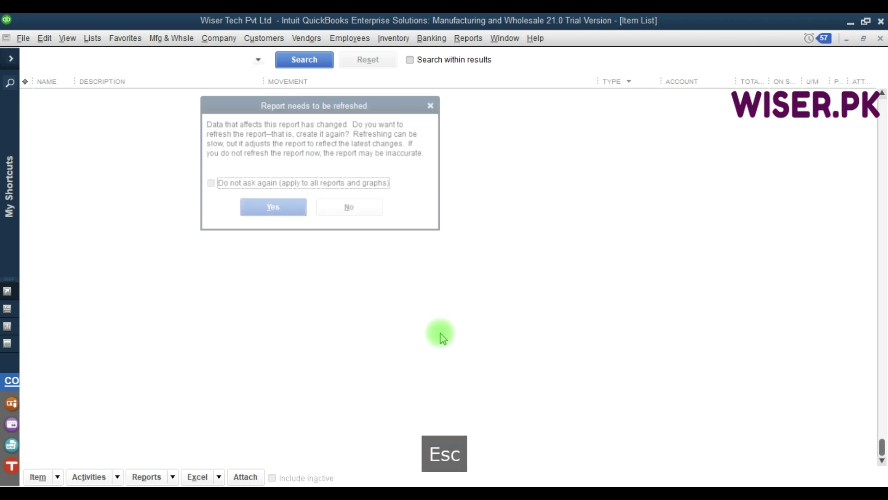
left_click(281, 218)
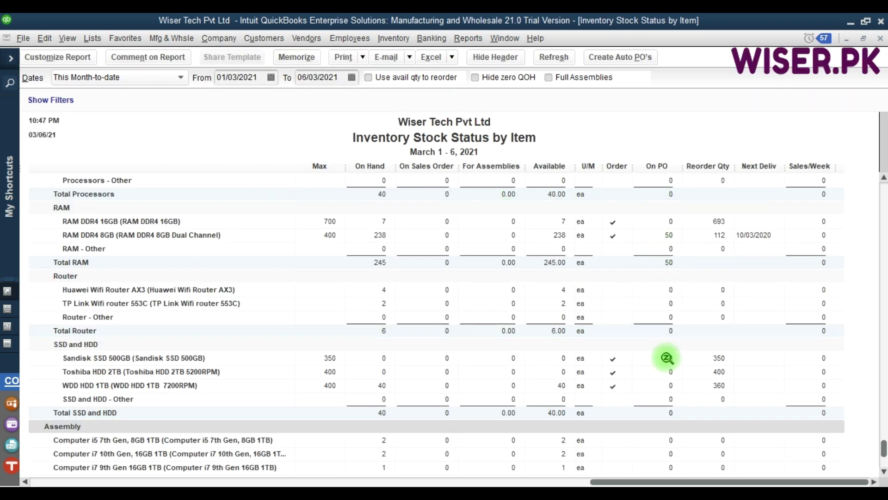
left_click(632, 58)
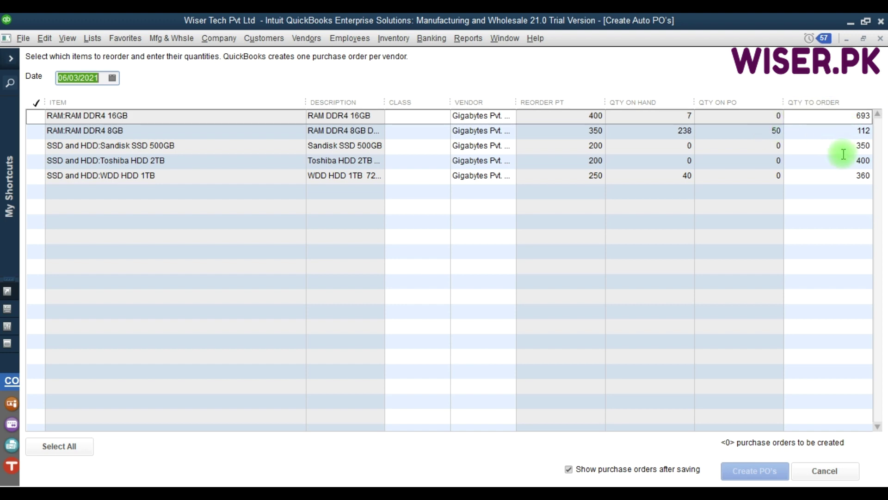
Select all listed reorder items, create their purchase orders without assigning classes, and refresh the stock status report
left_click(854, 116)
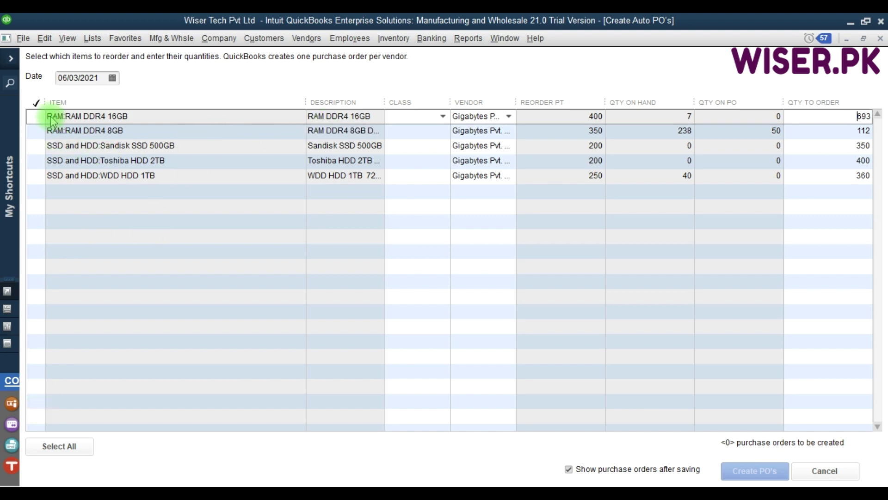
left_click(36, 116)
left_click(36, 131)
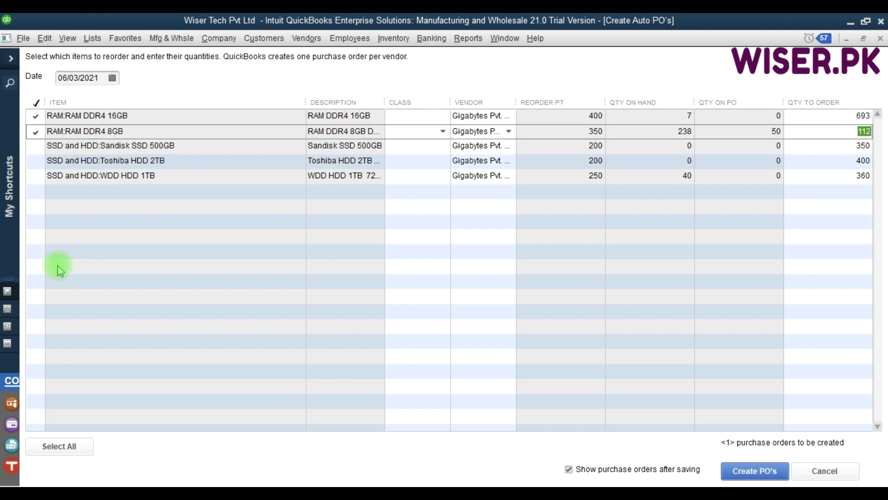
left_click(70, 446)
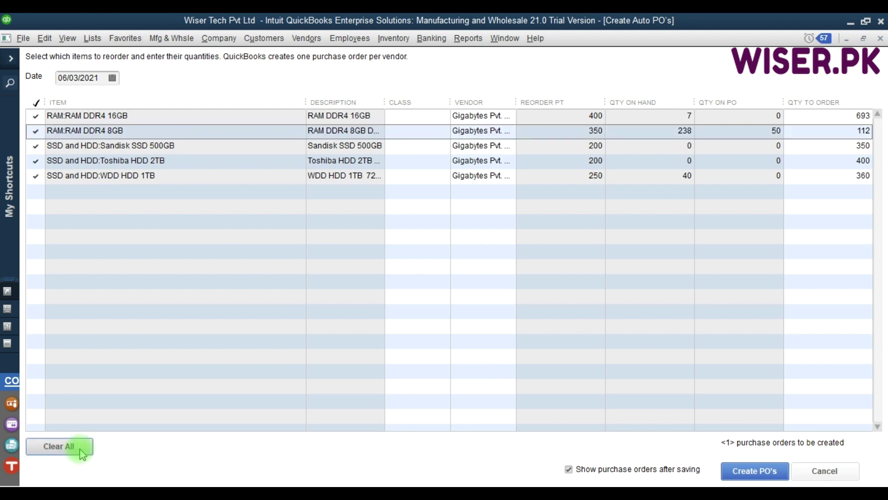
left_click(746, 472)
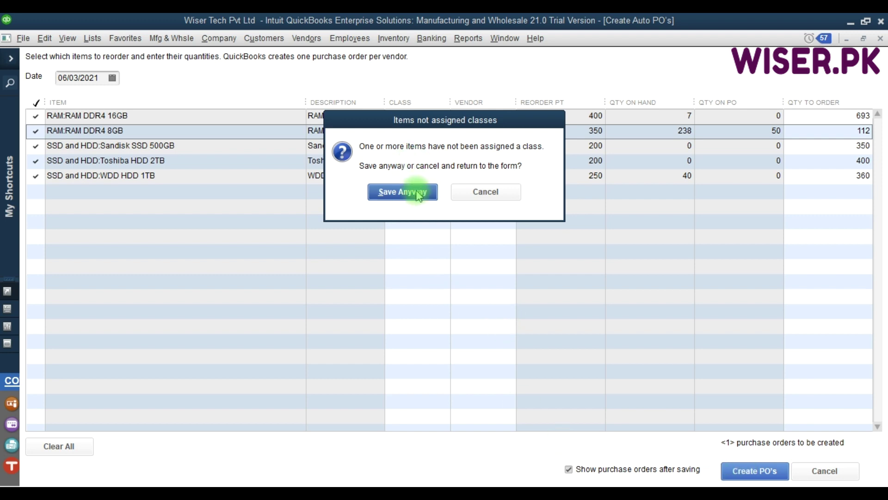
left_click(418, 194)
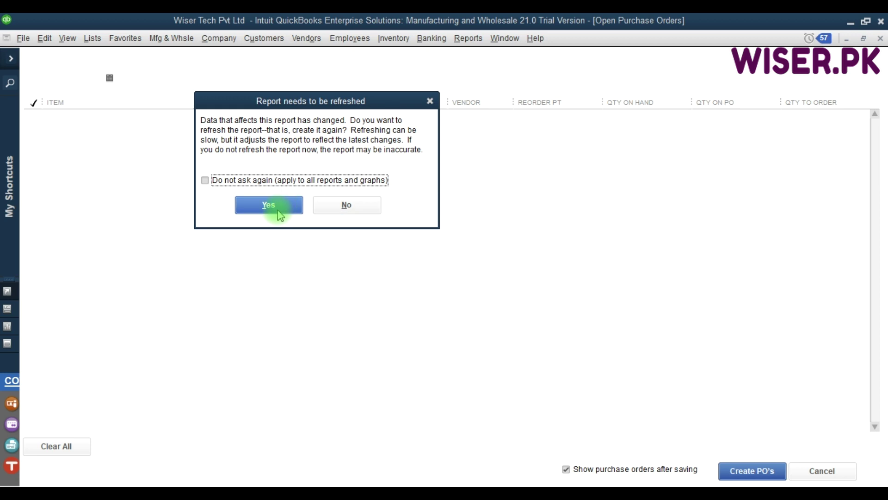
left_click(269, 205)
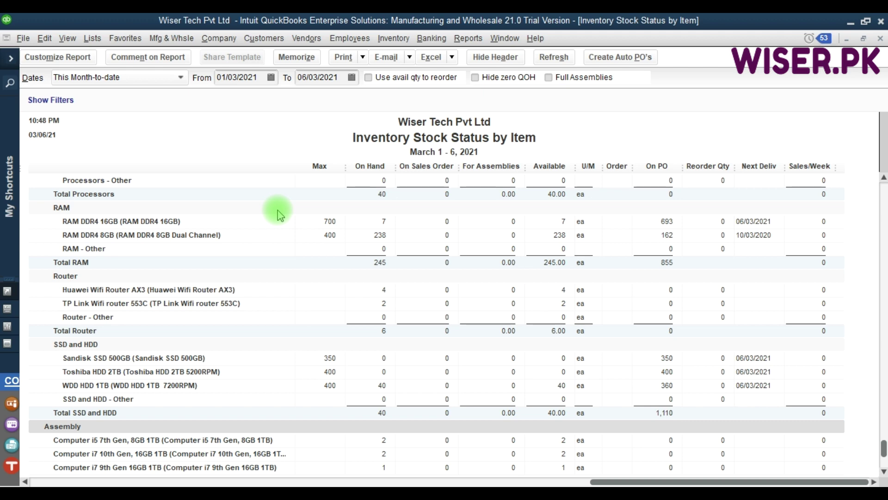
Open the purchase order form and go back to the auto-created Gigabytes Pvt. Ltd order to check its lines and memo
left_click(295, 39)
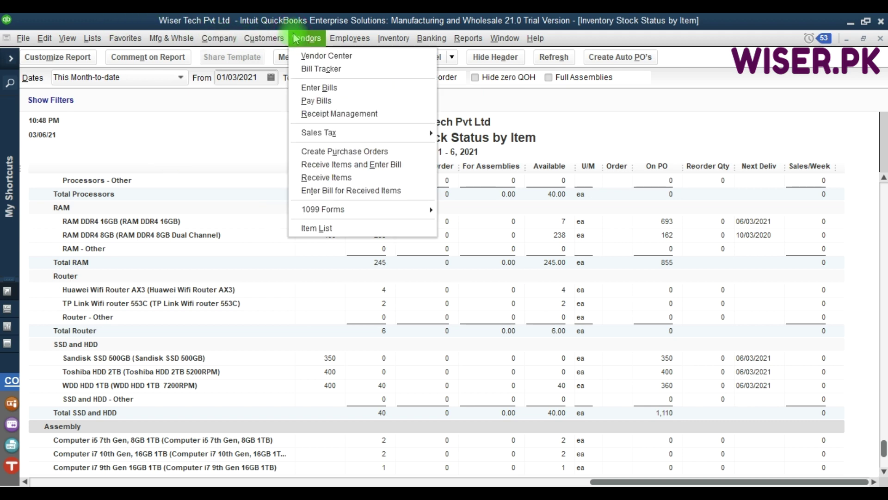
left_click(319, 151)
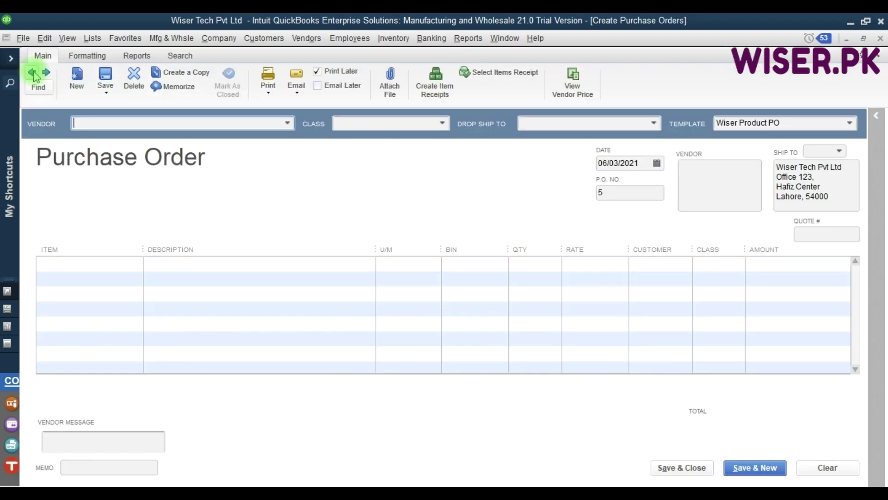
left_click(35, 76)
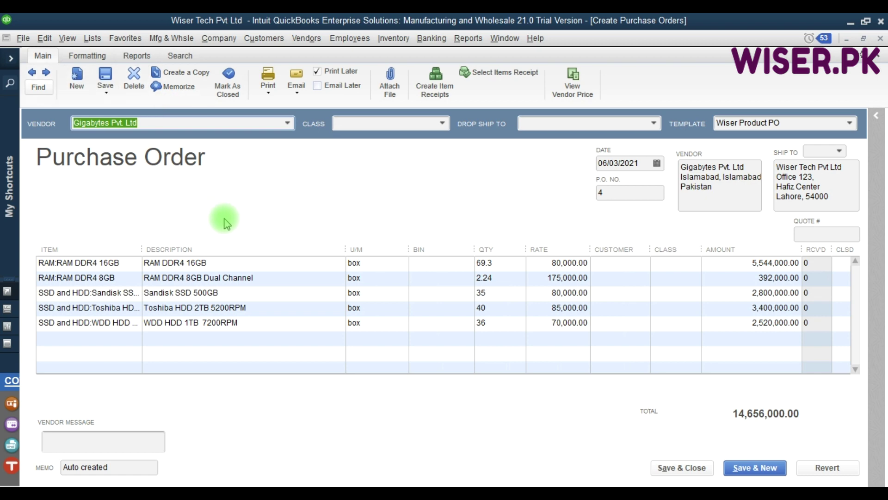
key("F9")
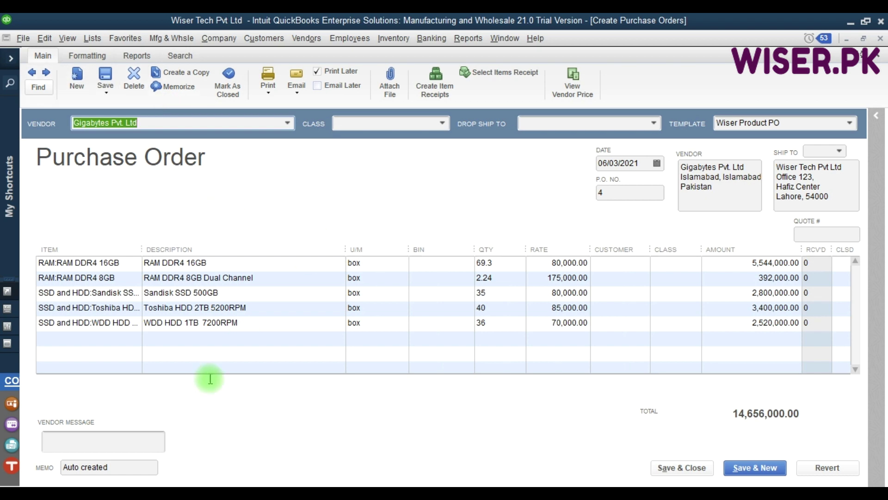
left_click(124, 470)
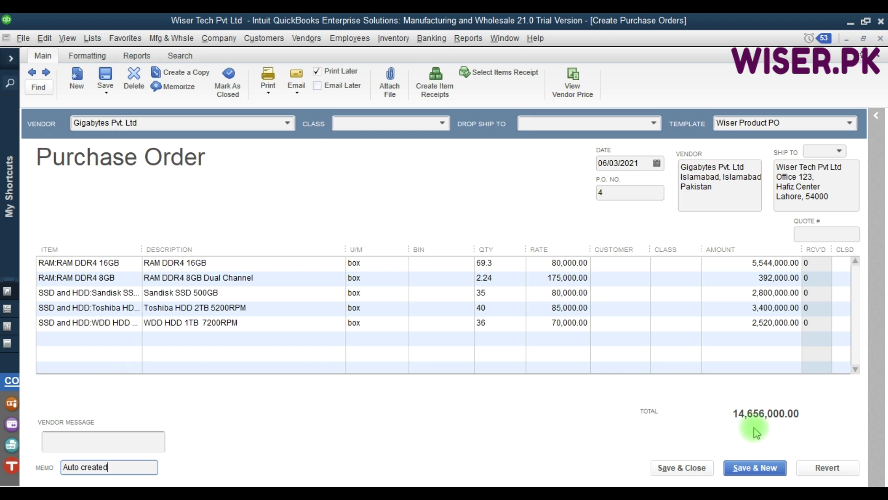
Check the box and each equivalents of the RAM DDR4 16GB and RAM DDR4 8GB quantities on the purchase order
left_click(502, 265)
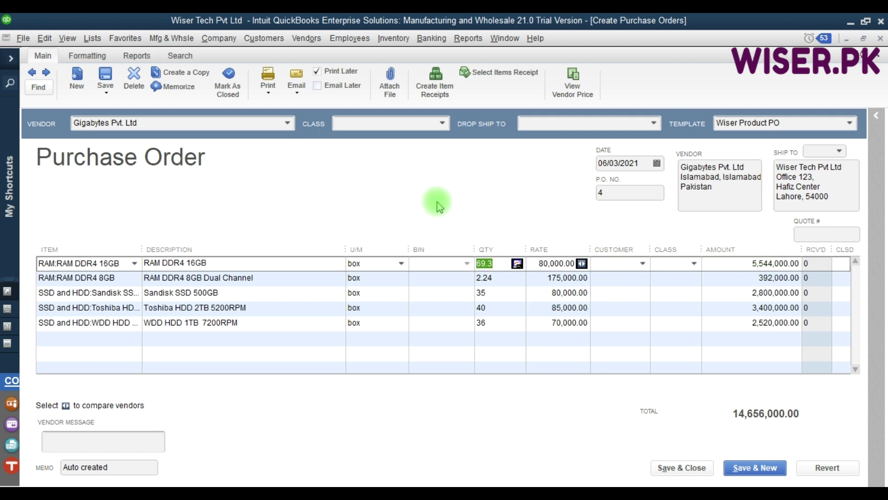
key("F9")
mouse_move(505, 264)
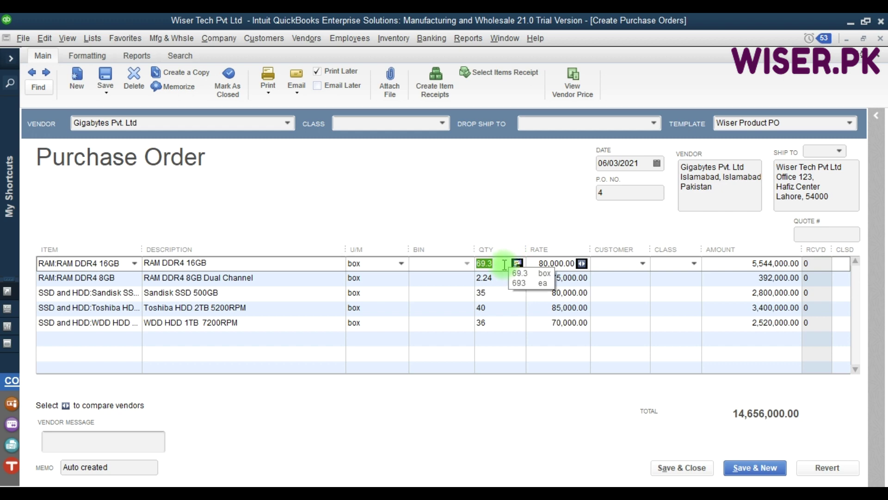
left_click(496, 276)
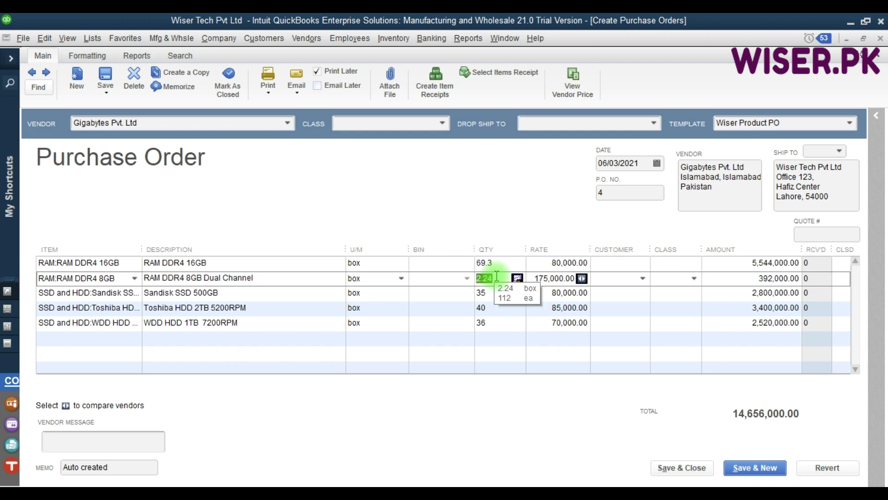
Set the purchase order quantities to 70 boxes for RAM DDR4 16GB and 3 boxes for RAM DDR4 8GB
left_click(499, 263)
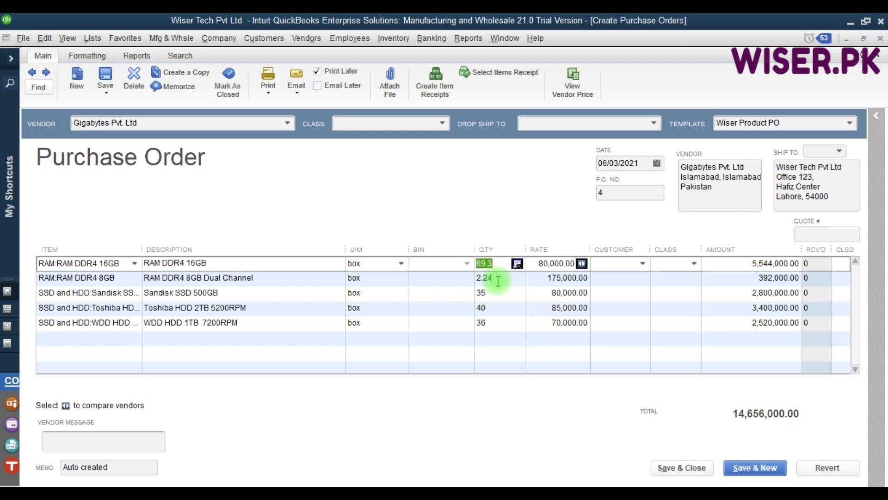
mouse_move(501, 267)
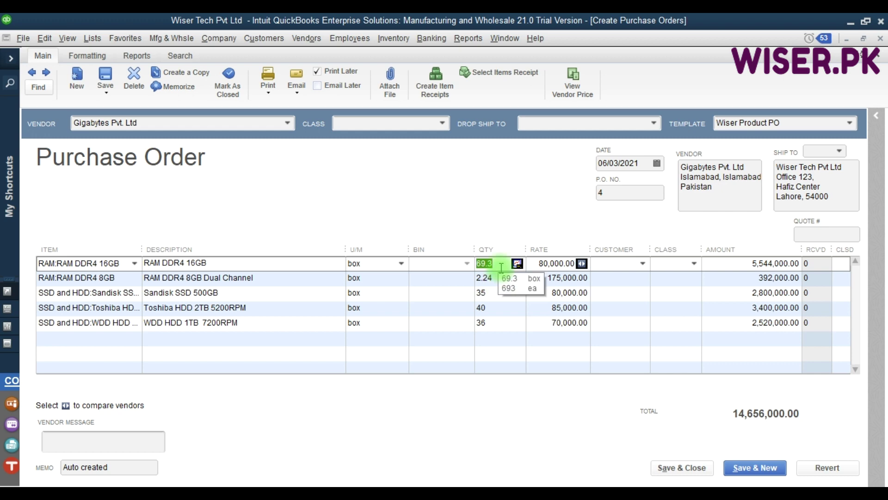
key("BackSpace")
type("70")
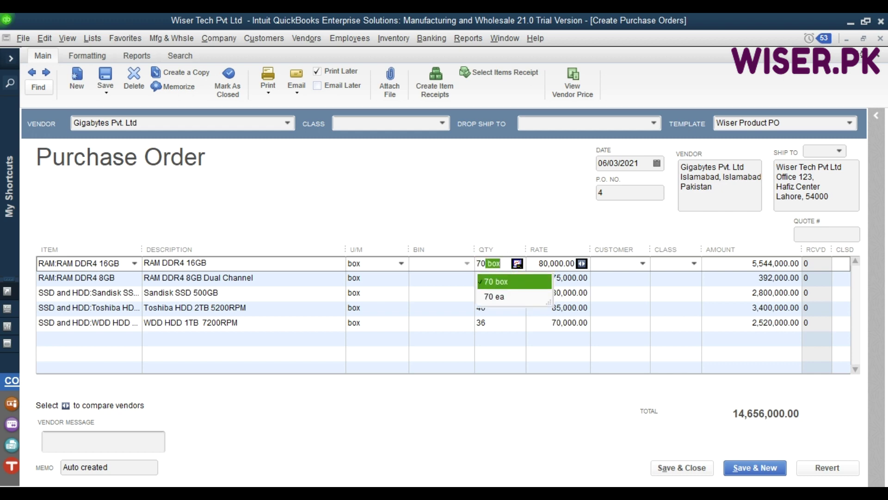
key("Tab")
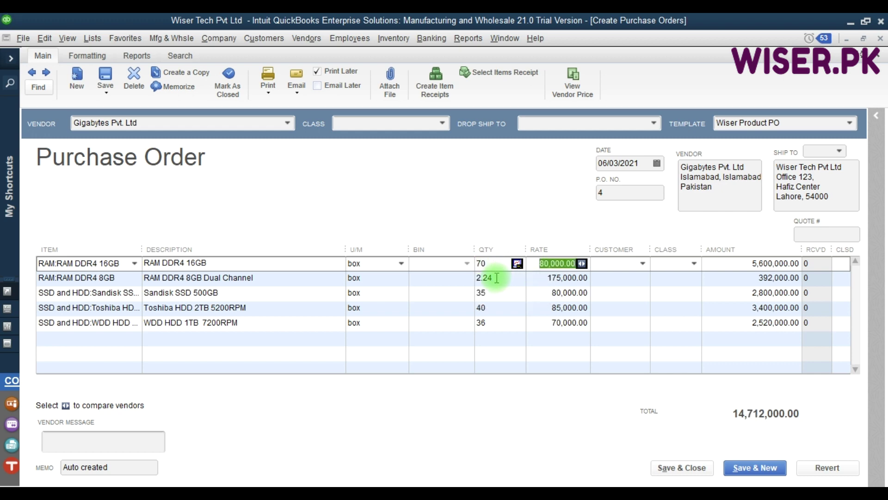
left_click(496, 278)
key("BackSpace")
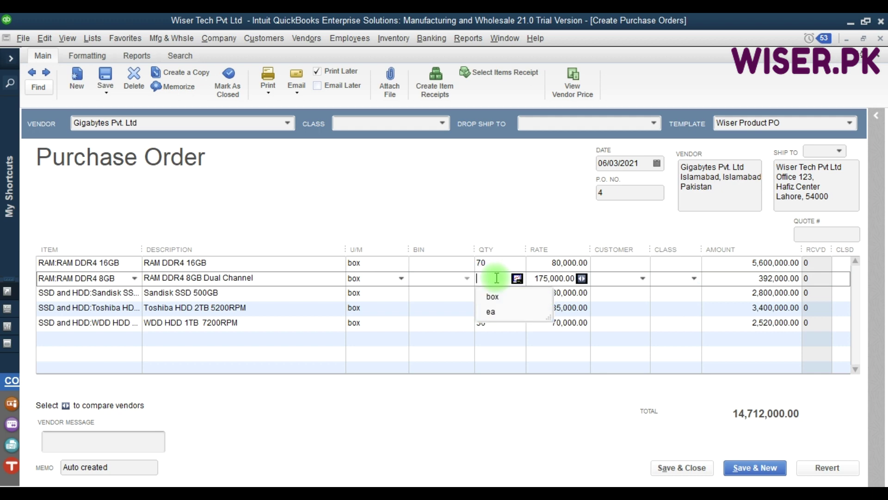
type("3")
key("Tab")
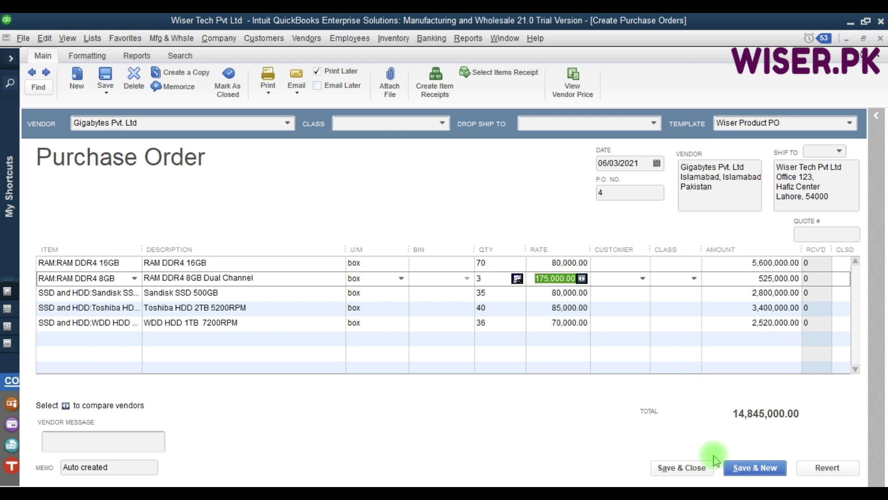
Save the edited purchase order without assigning classes and move on to a blank one
left_click(754, 477)
left_click(396, 178)
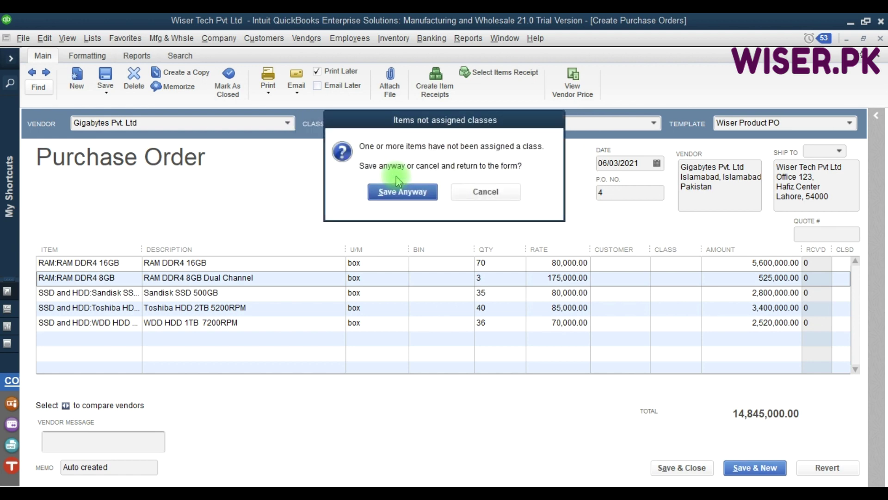
left_click(404, 192)
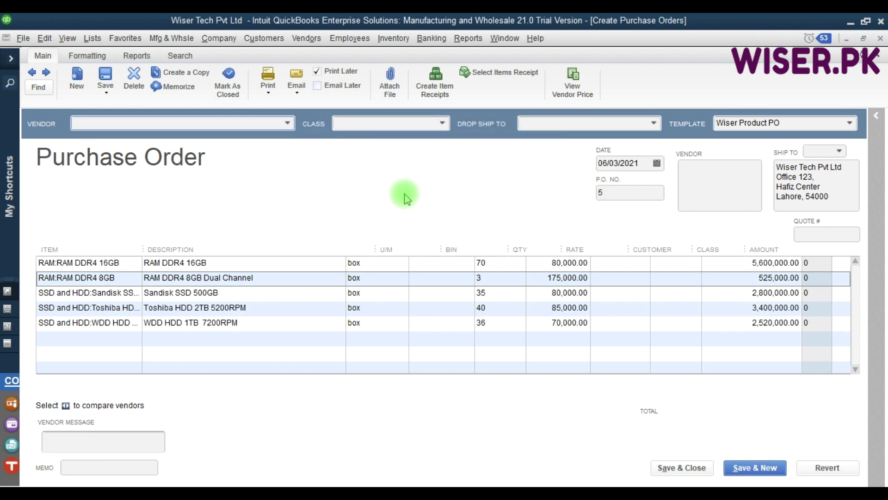
key("F9")
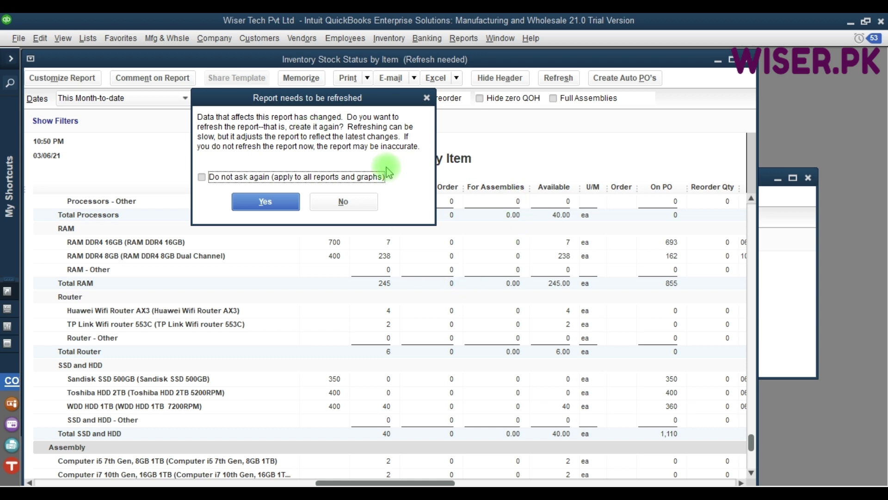
Refresh the stock status report and review the on-order quantities of both RAM DDR4 items
left_click(281, 202)
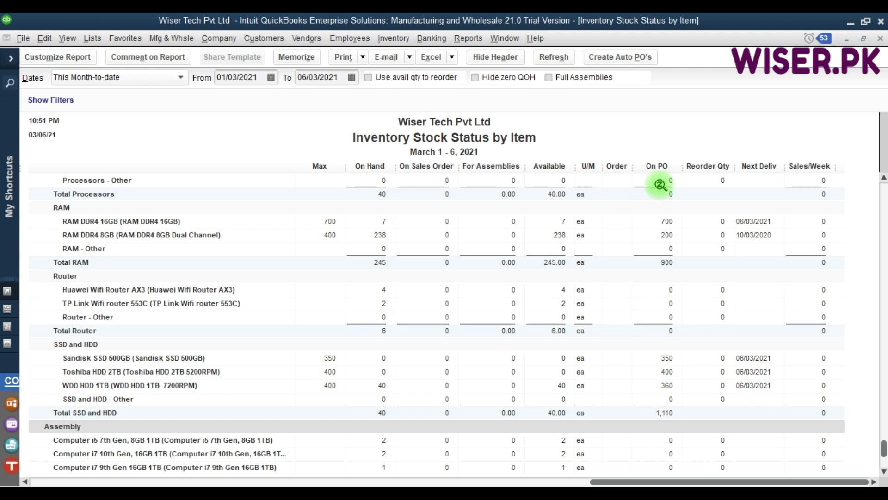
left_click(667, 223)
left_click(666, 237)
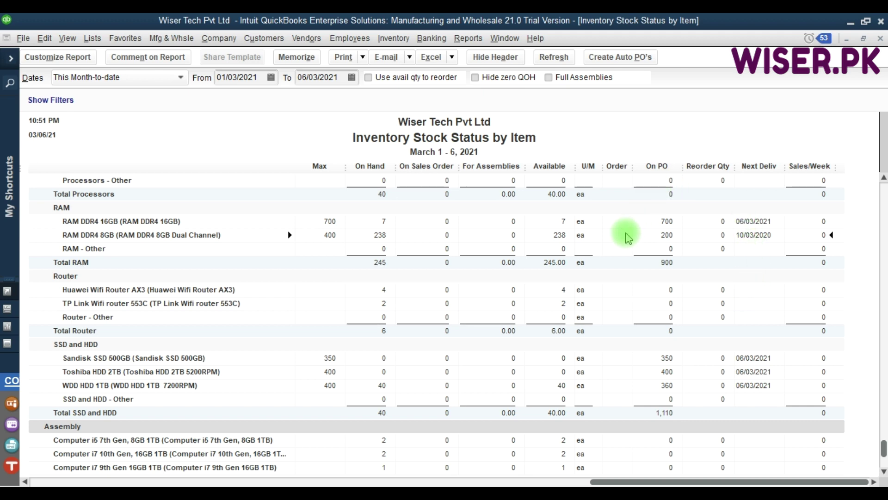
key("F9")
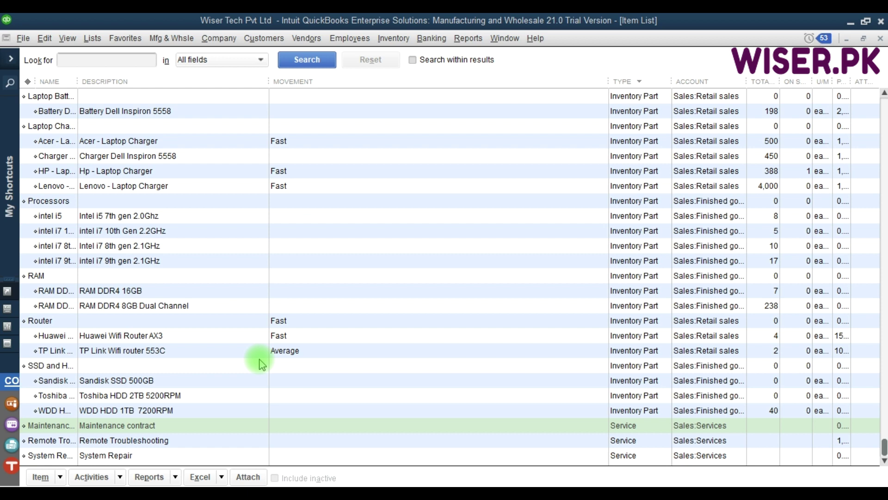
Open the WDD HDD 1TB item and review its reorder point and maximum fields per inventory site, then close it without changes
left_click(168, 412)
double_click(167, 412)
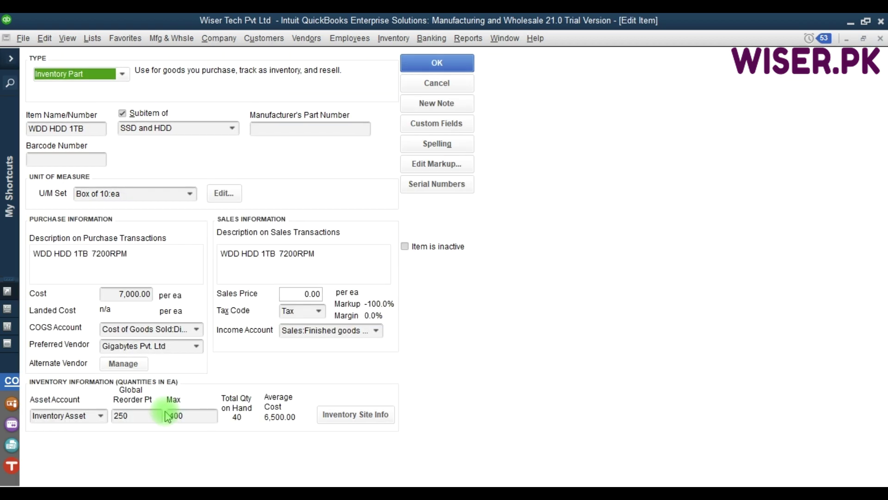
left_click(357, 414)
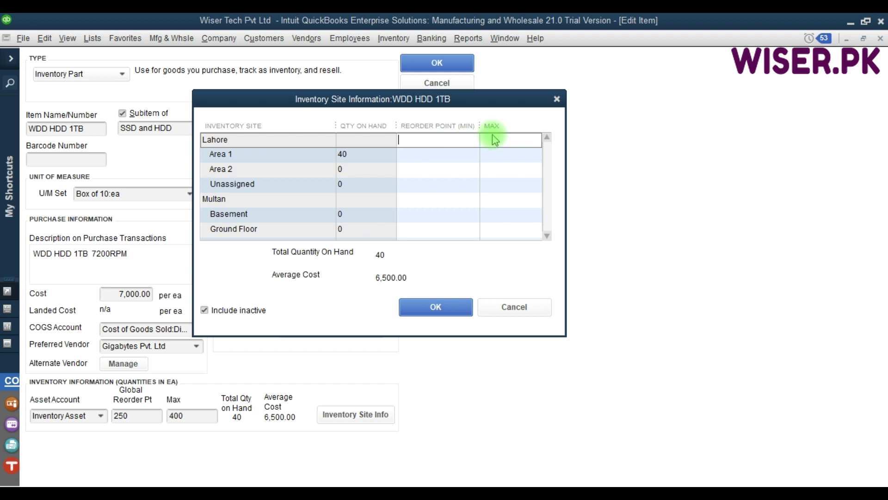
left_click(507, 136)
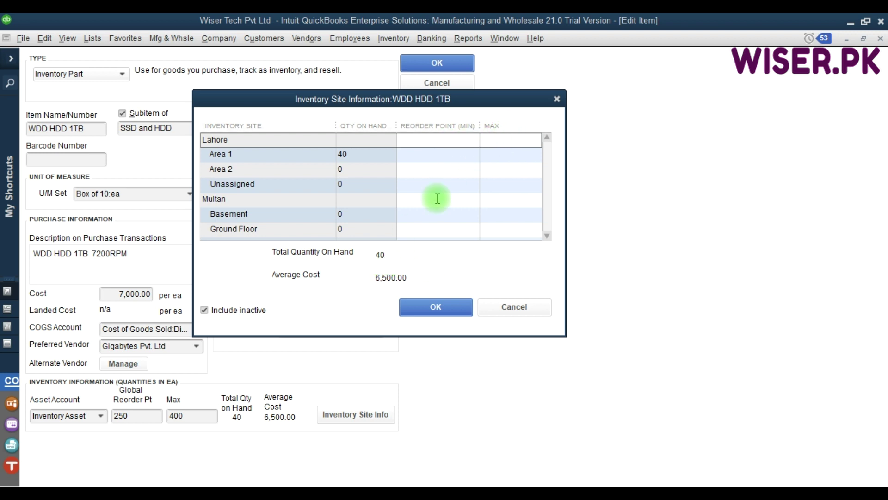
left_click(504, 309)
key("Escape")
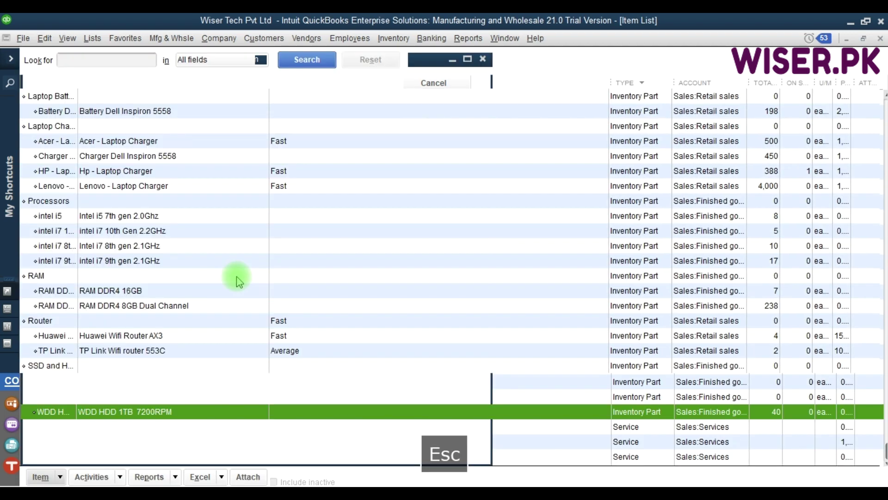
Open the inventory parts for editing multiple items at once and set the site to Lahore
right_click(121, 413)
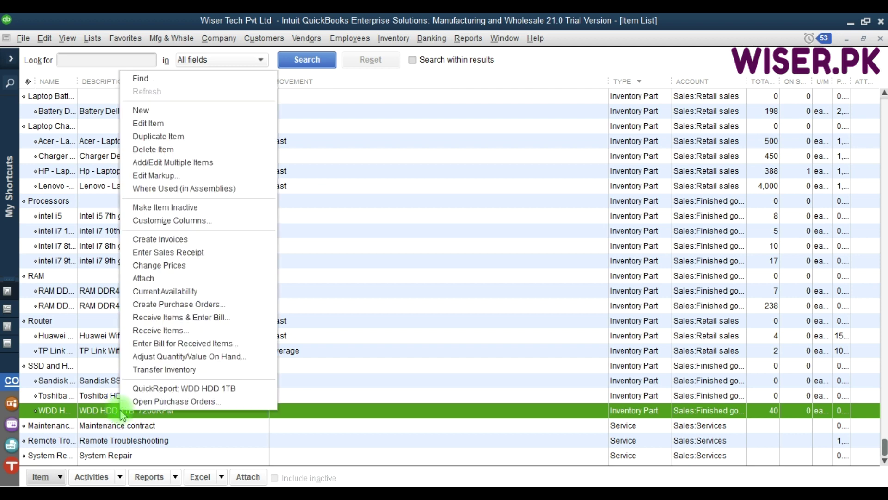
left_click(190, 162)
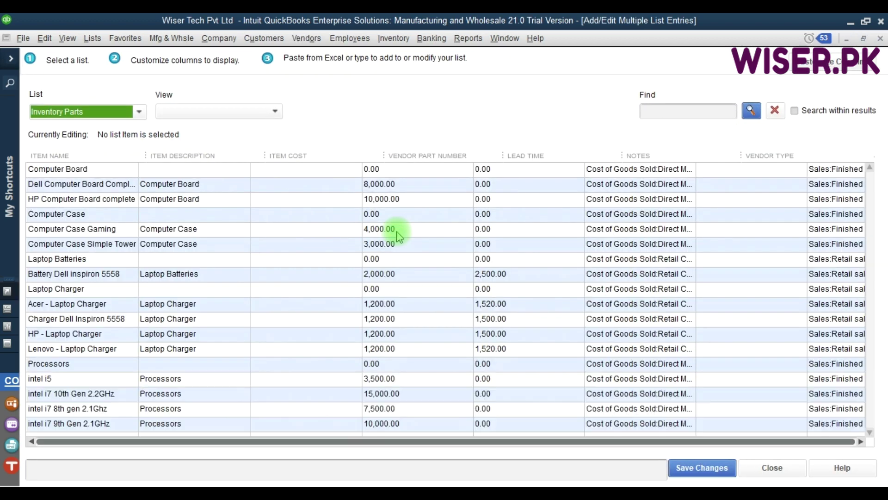
left_click_drag(256, 442, 497, 442)
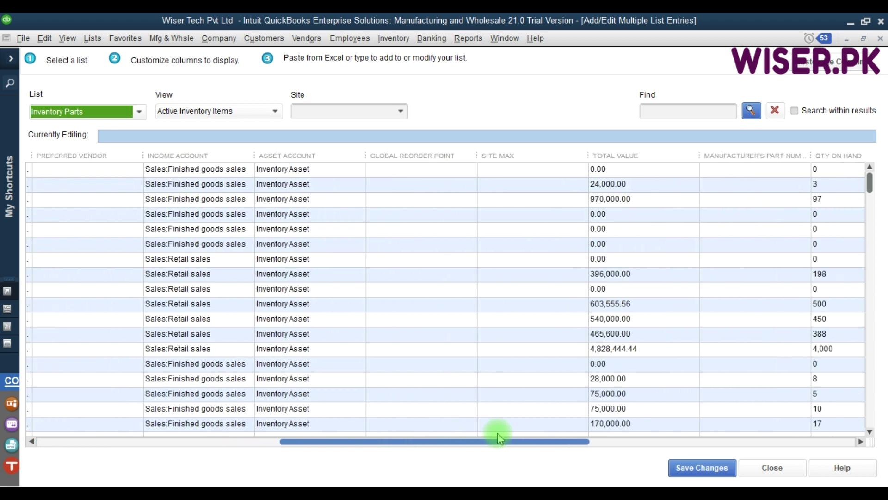
left_click(433, 171)
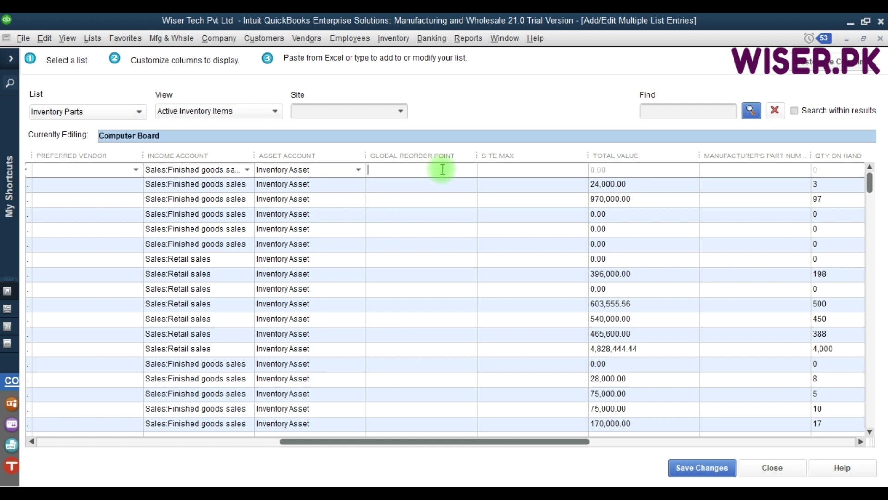
left_click(498, 168)
left_click(401, 112)
left_click(322, 163)
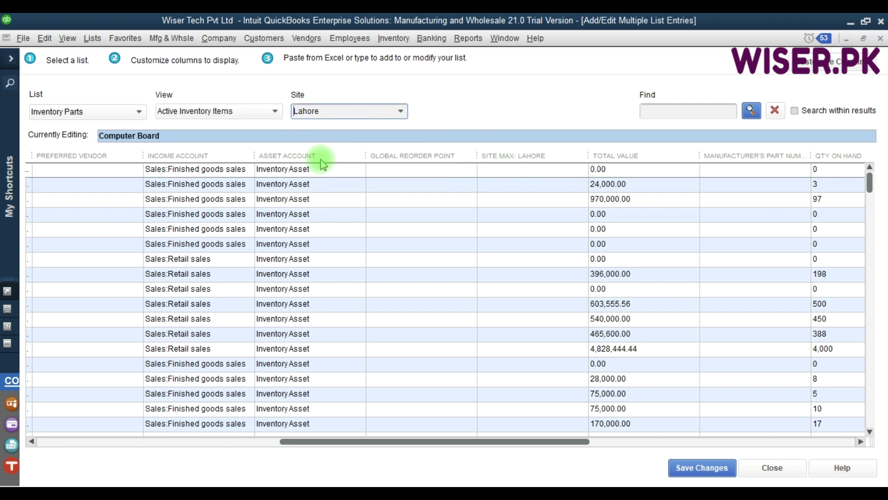
left_click(508, 170)
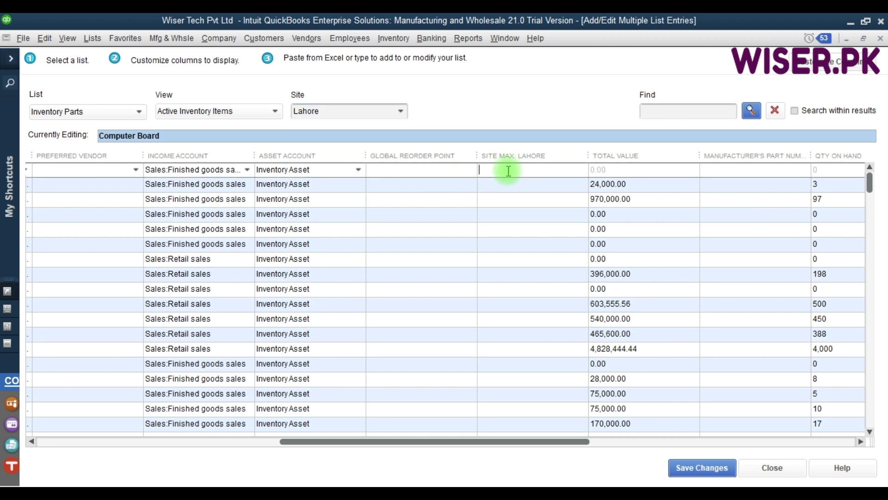
left_click(449, 170)
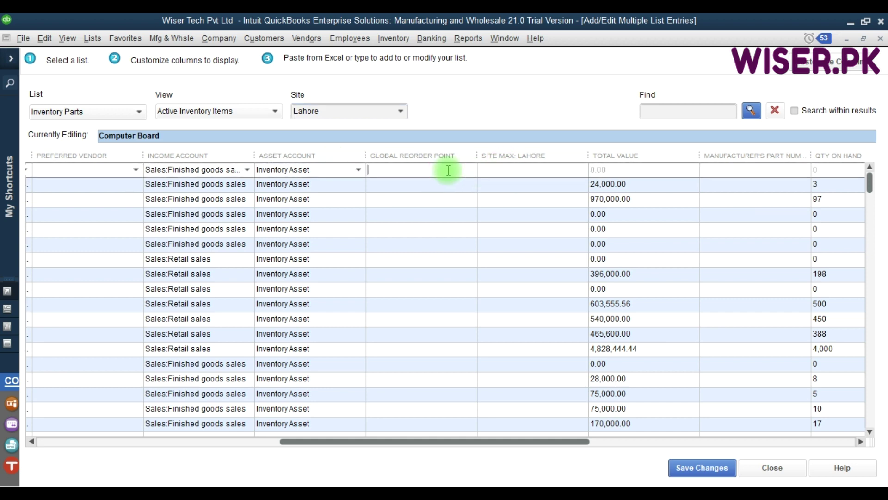
Customize the columns by removing Global Reorder Point and adding Site Reorder Pt (Min): Lahore
left_click(826, 61)
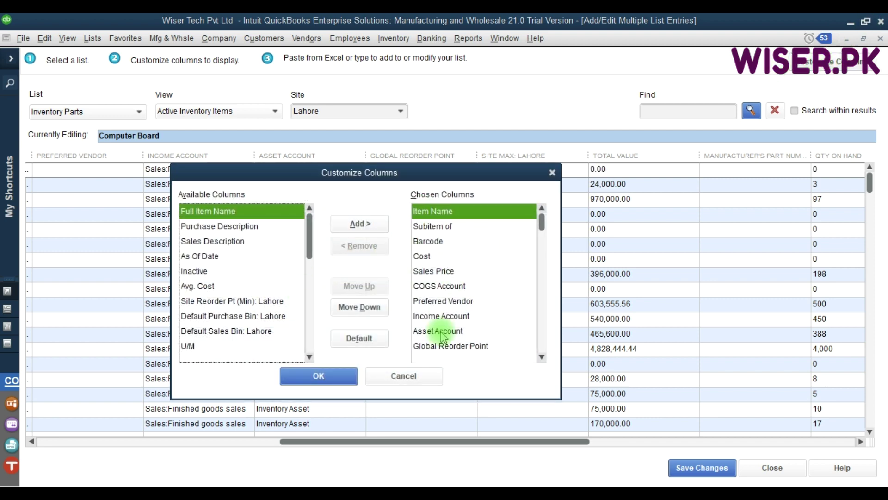
left_click(442, 345)
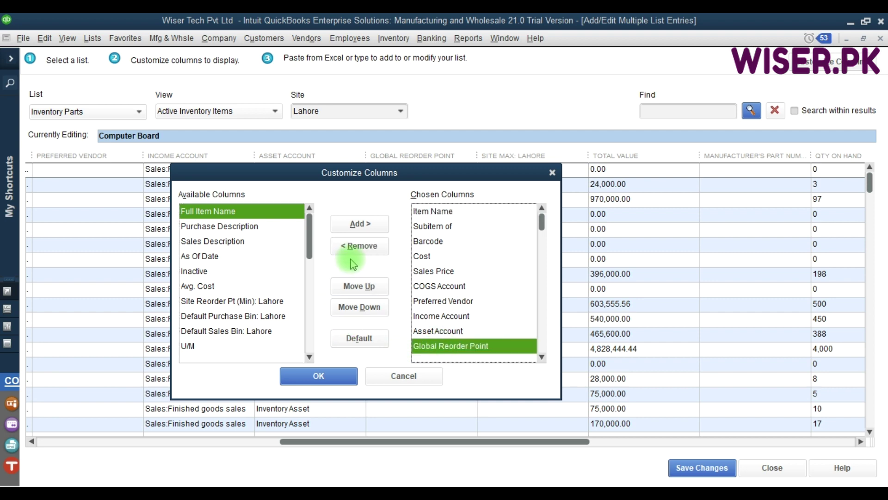
left_click(362, 247)
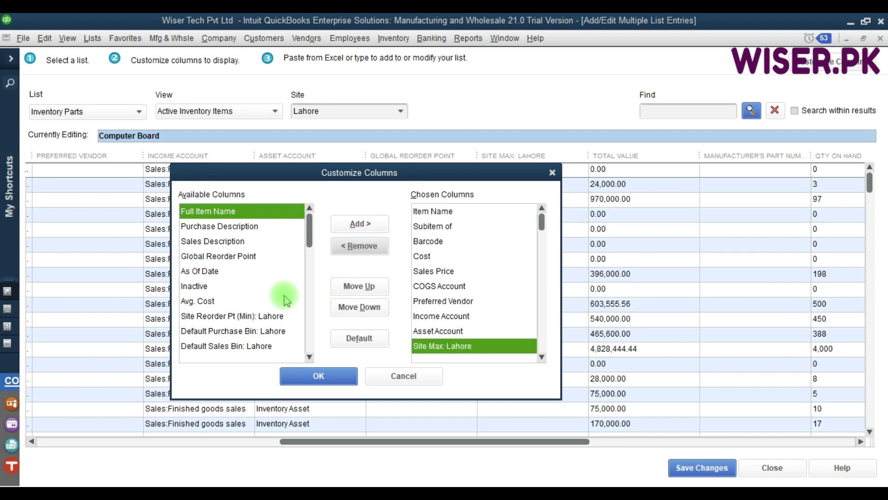
left_click(236, 316)
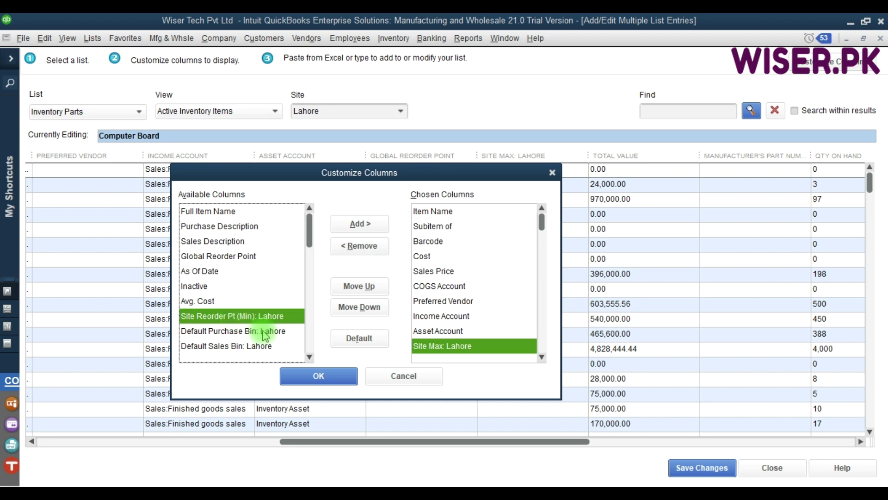
left_click(367, 224)
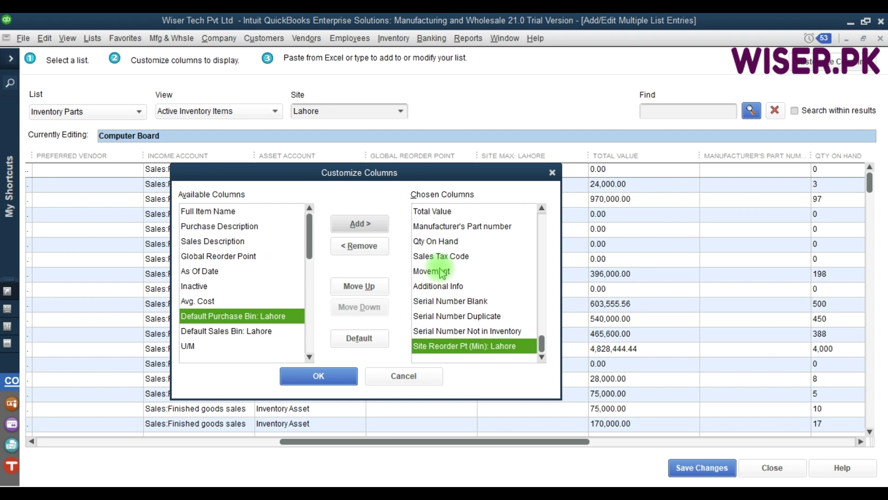
Move the Site Reorder Pt (Min): Lahore column up to just before Income Account
left_click(365, 286)
left_click(365, 286)
left_click(365, 286)
left_click(366, 286)
left_click(366, 286)
left_click(366, 286)
left_click(366, 286)
left_click(365, 286)
left_click(365, 286)
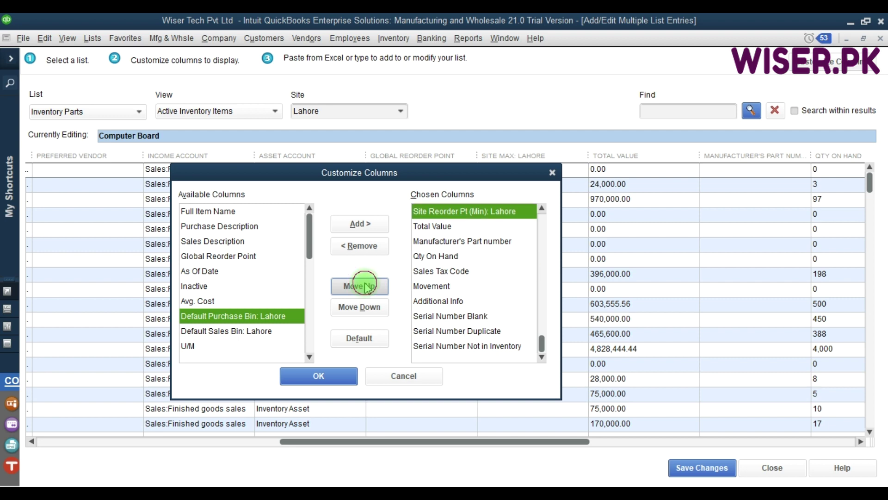
left_click(367, 287)
left_click(368, 288)
left_click(368, 288)
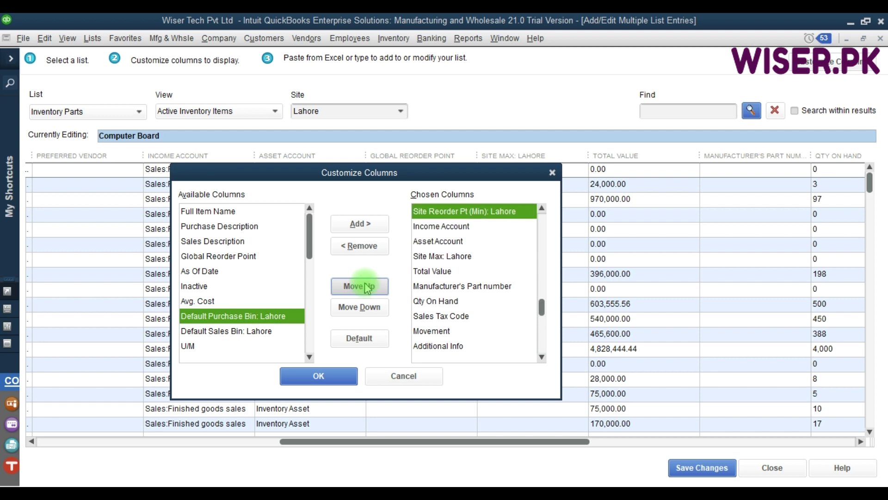
Place the Site Max: Lahore column directly after Site Reorder Pt (Min): Lahore and apply the column layout
left_click(437, 258)
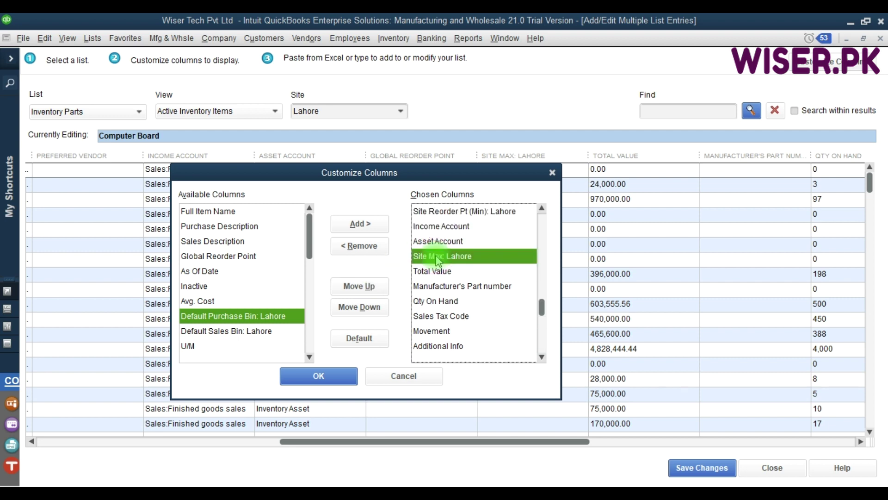
left_click(357, 286)
left_click(357, 286)
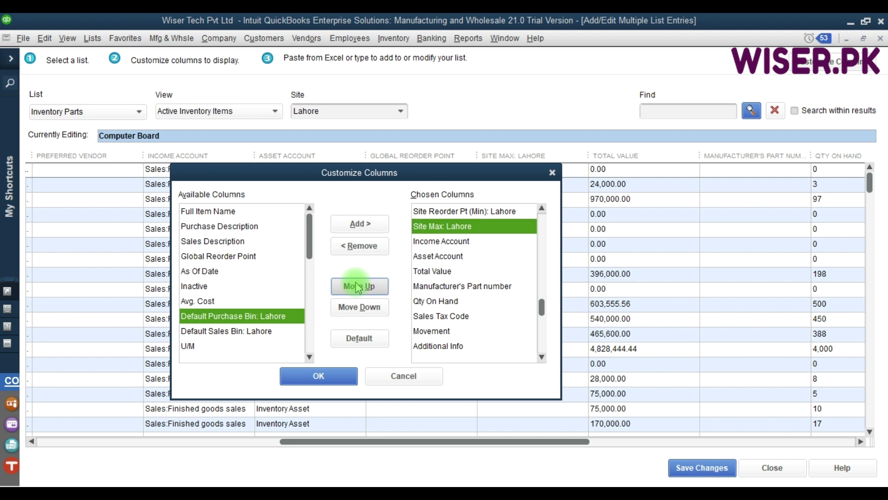
left_click(328, 379)
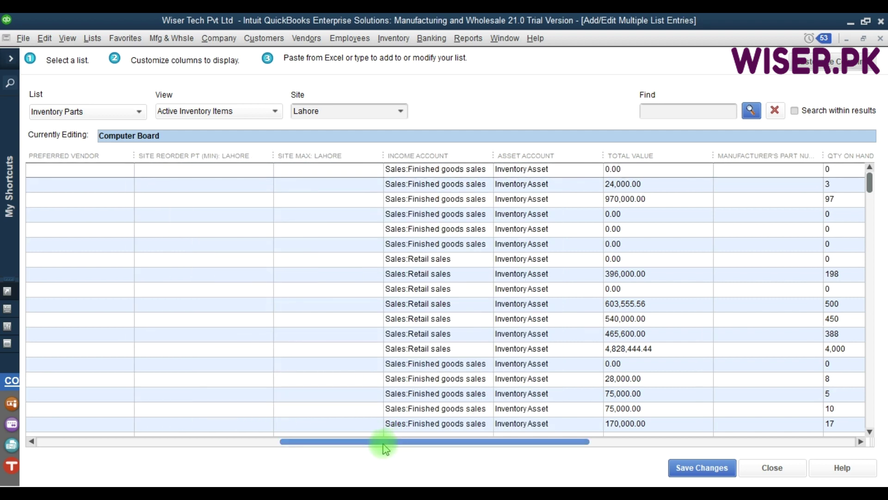
Enter a Lahore site reorder point of 100 and a site maximum of 500 for Computer Board
left_click_drag(384, 445, 306, 447)
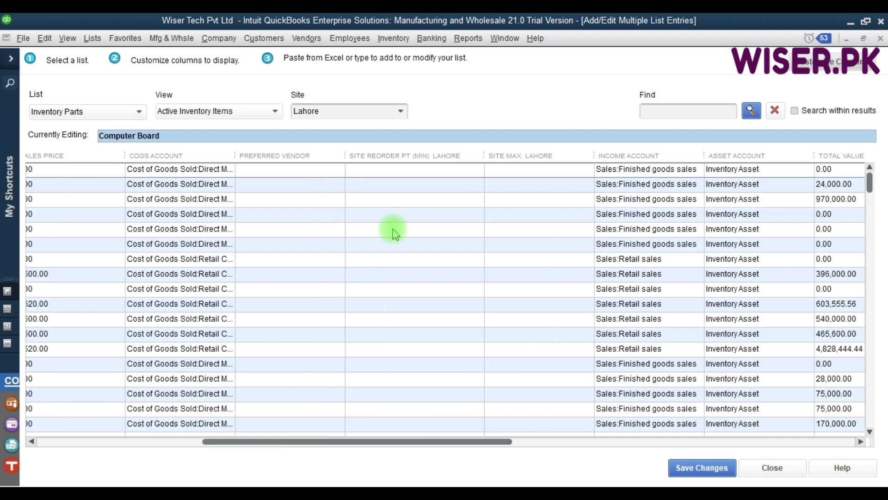
left_click(408, 159)
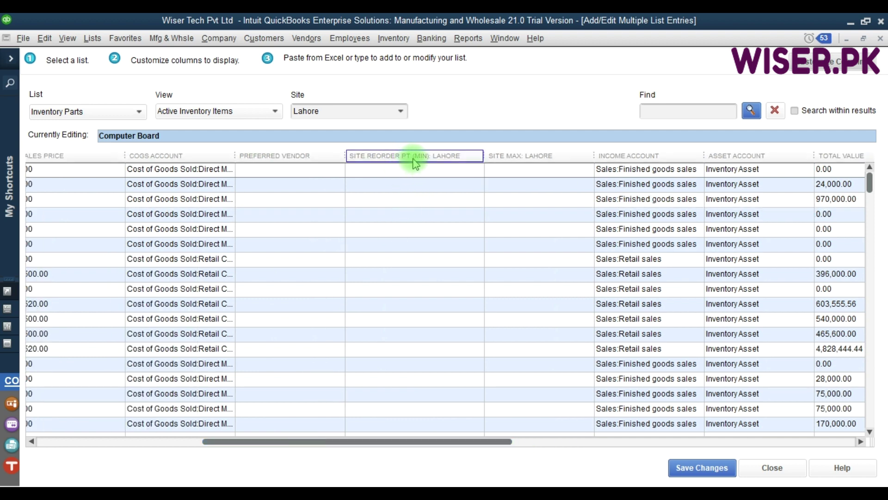
left_click(507, 170)
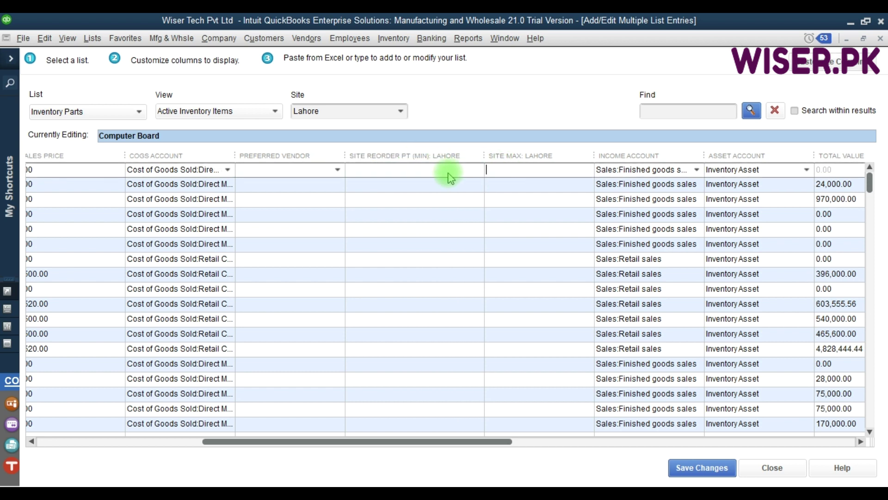
left_click(432, 170)
type("100")
key("Tab")
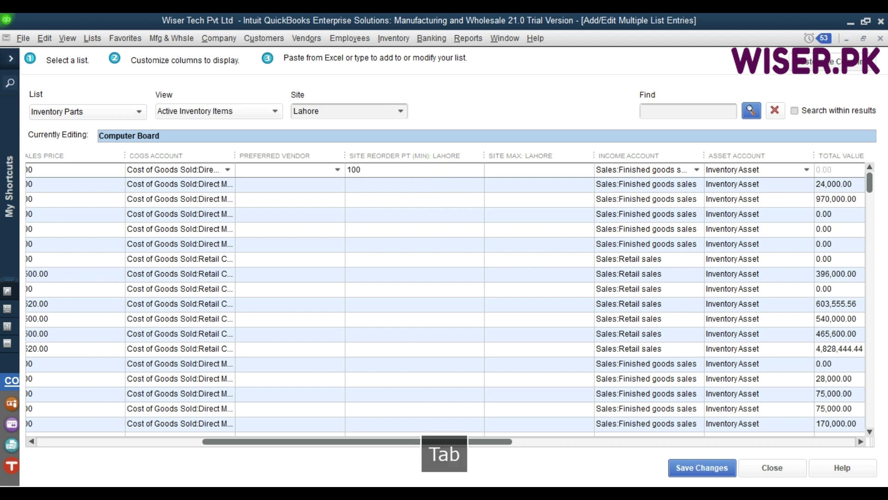
type("500")
key("Tab")
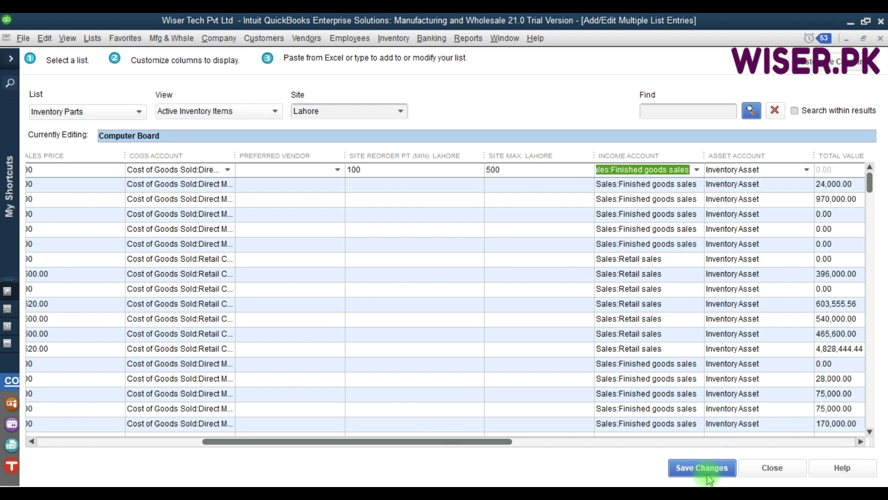
Clear Computer Board's Lahore reorder point and site maximum, and close the multiple-item editor and the item list
left_click(373, 169)
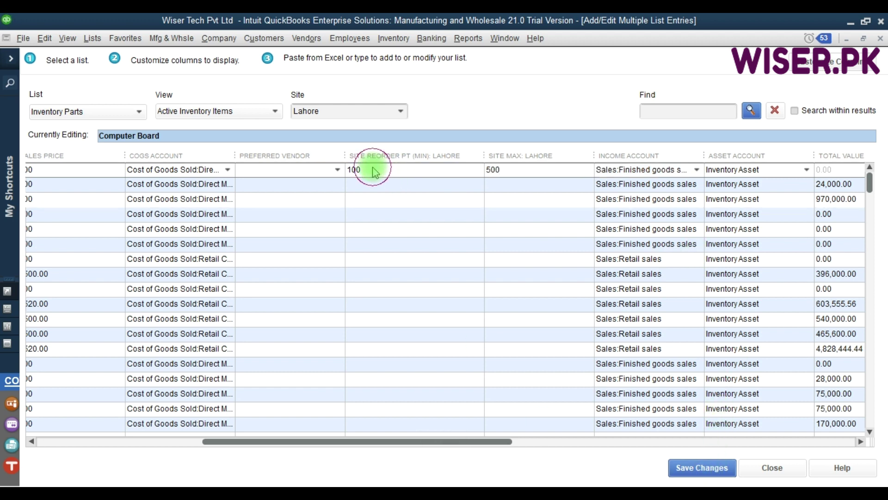
key("BackSpace")
key("BackSpace")
key("BackSpace")
key("Tab")
key("BackSpace")
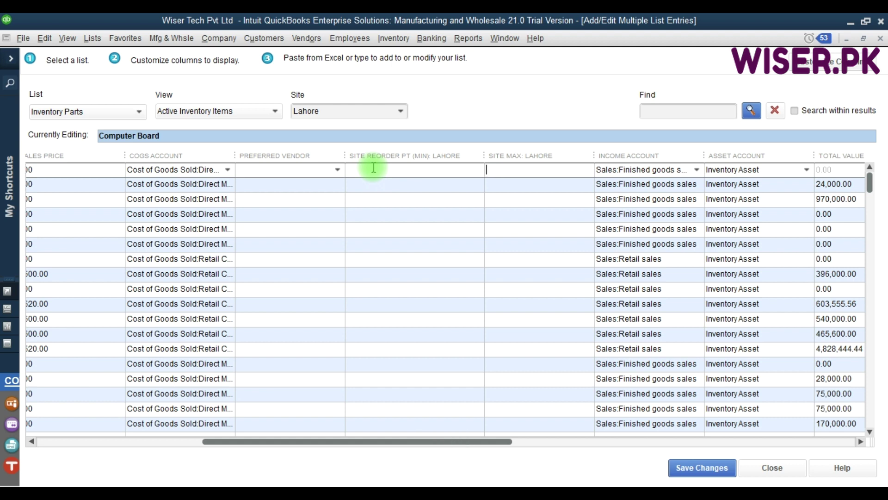
left_click(881, 41)
left_click(455, 173)
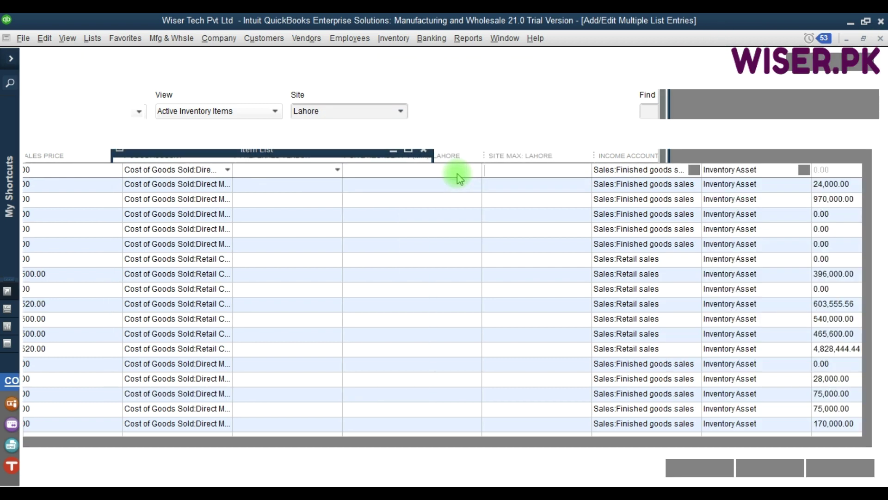
key("Escape")
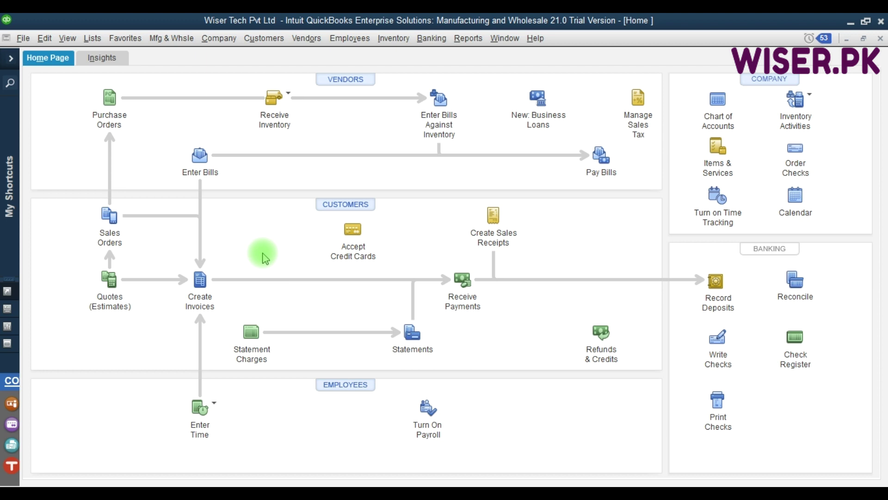
Delete the auto-created Gigabytes Pvt. Ltd purchase order and close the purchase order form
left_click(111, 100)
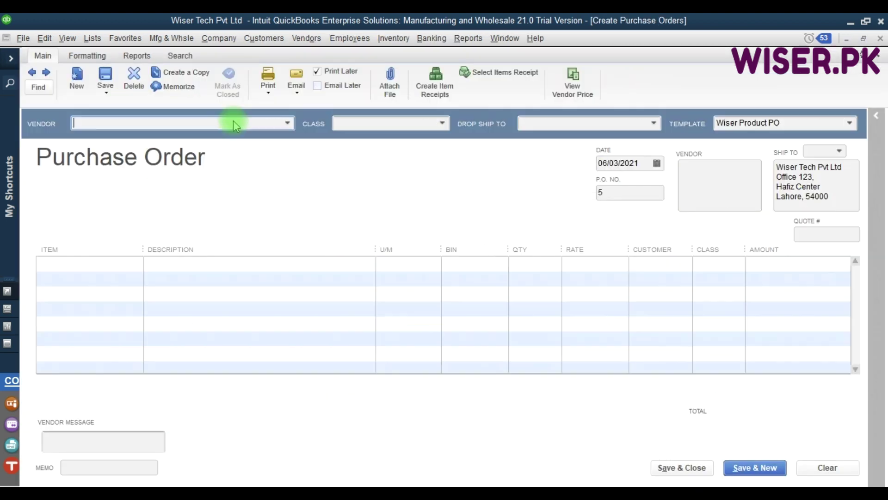
left_click(32, 73)
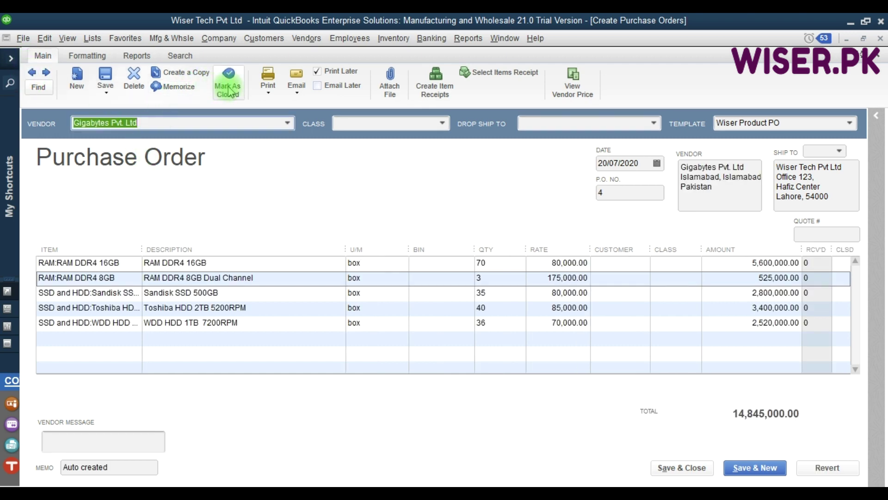
left_click(134, 84)
left_click(416, 173)
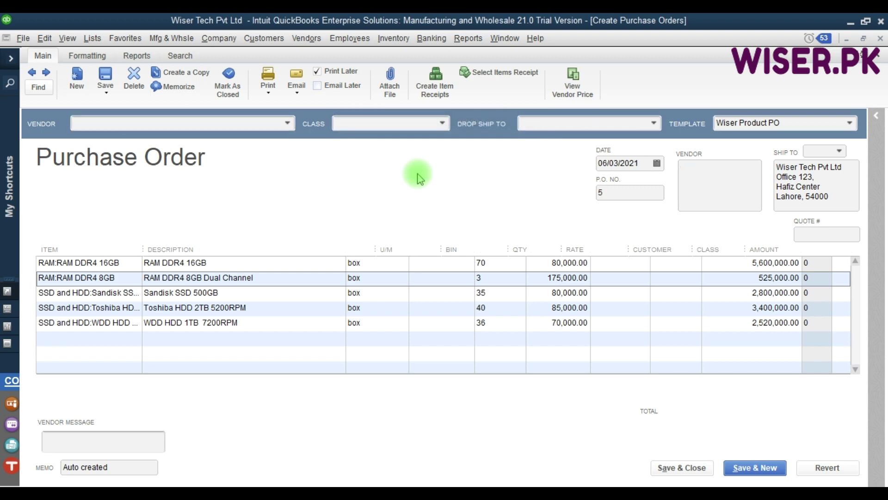
key("Escape")
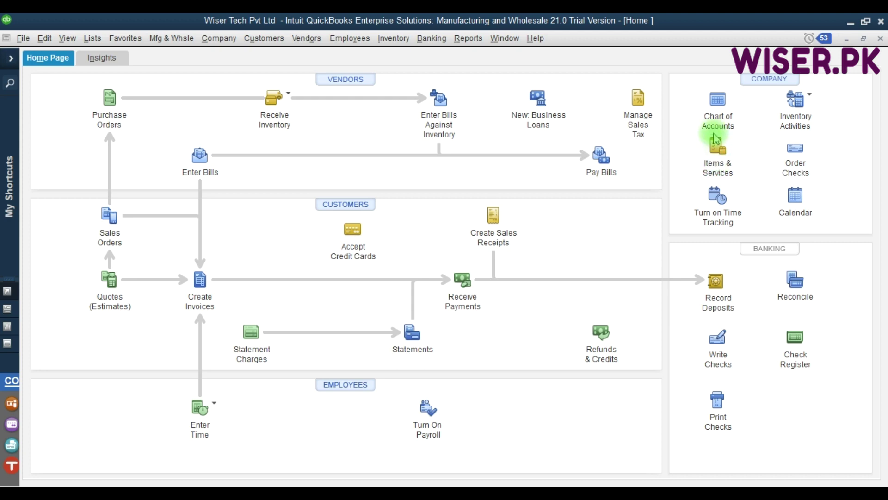
Open the inventory site information of WDD HDD 1TB and set Lahore's reorder point to 200 and maximum to 300
left_click(717, 151)
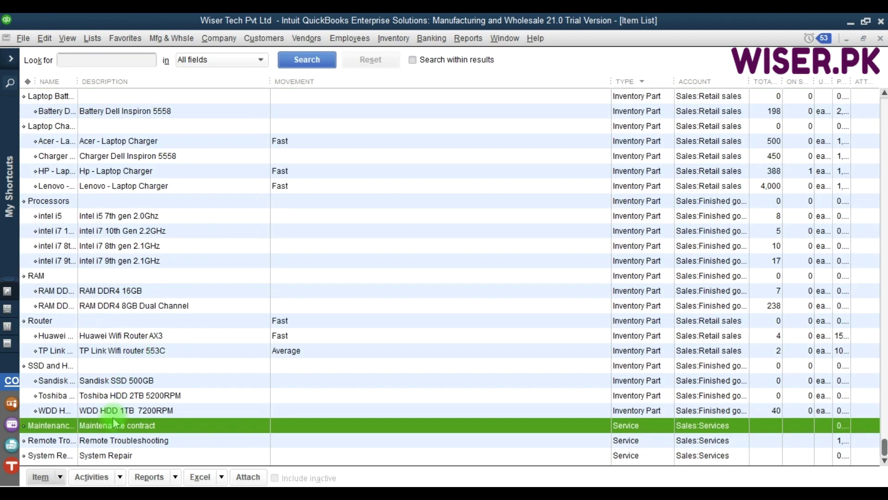
left_click(125, 410)
double_click(125, 411)
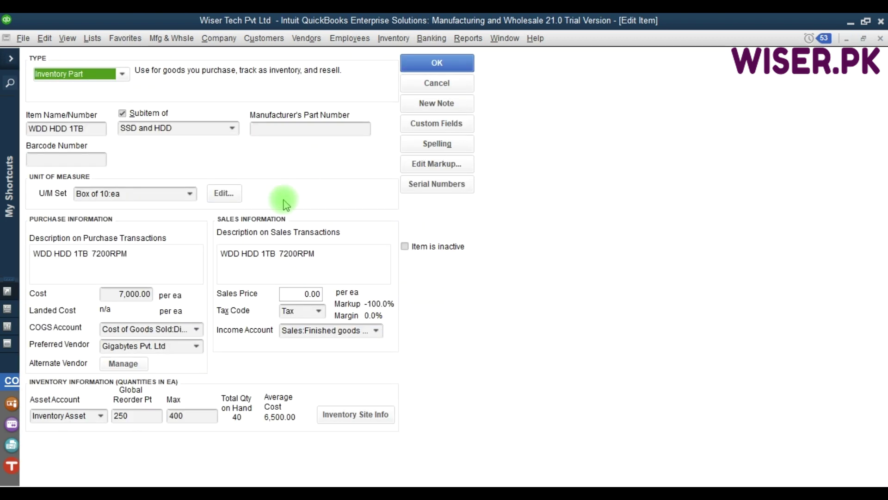
left_click(327, 414)
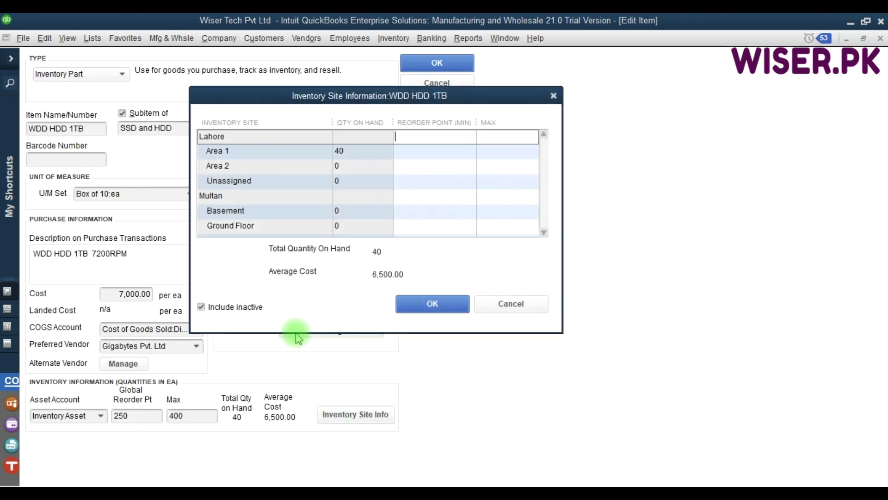
left_click(430, 132)
type("200")
key("Tab")
type("300")
key("Tab")
Set WDD HDD 1TB's Multan reorder point to 150 and maximum to 250, and save the item
key("Down")
key("Down")
key("Down")
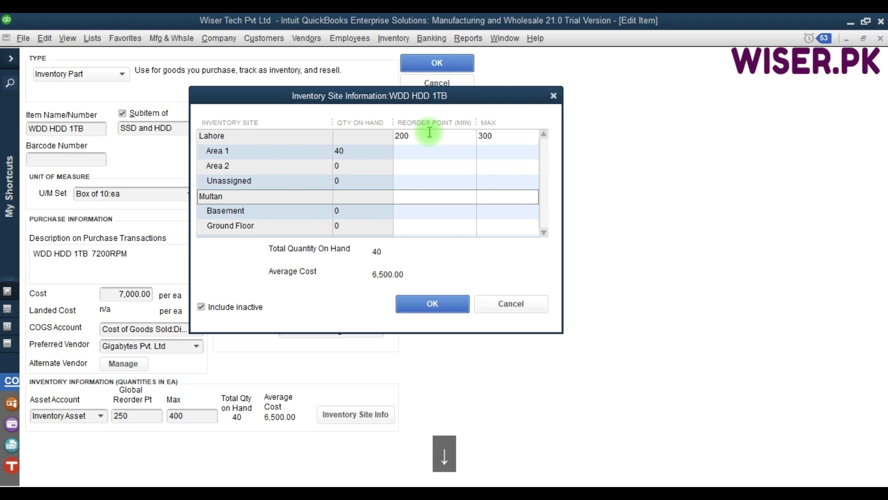
type("150")
key("Tab")
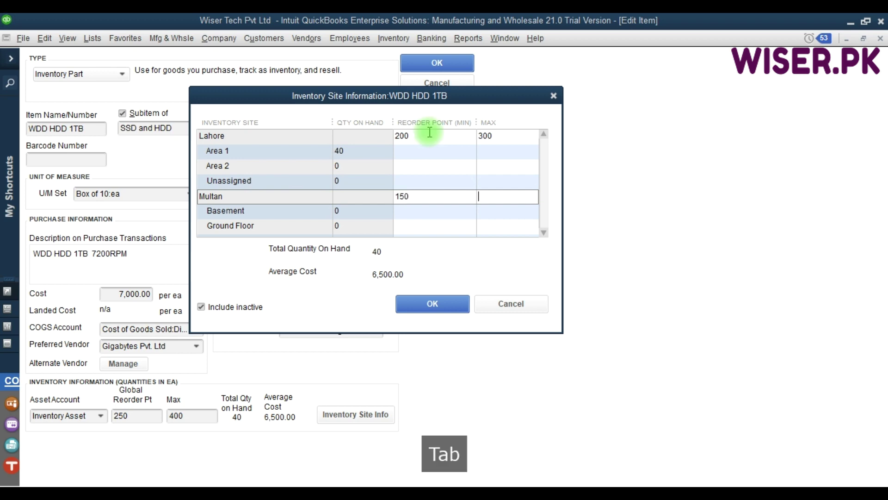
type("250")
key("Tab")
left_click(452, 304)
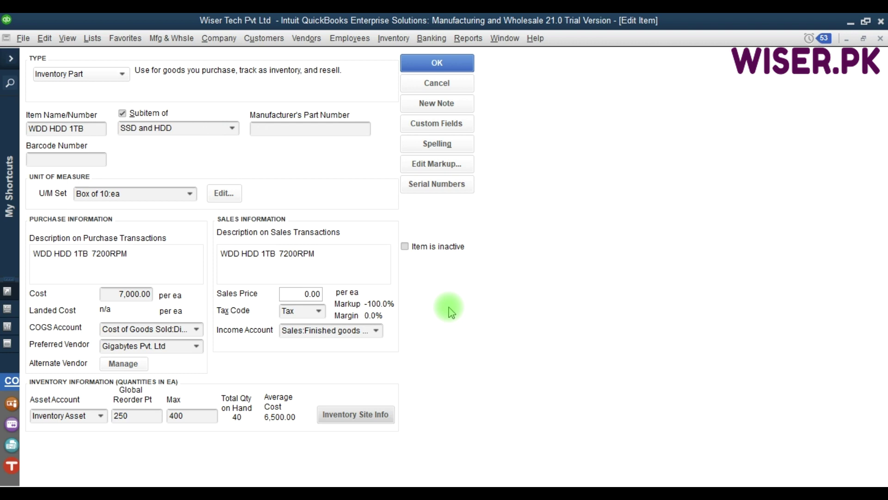
left_click(435, 63)
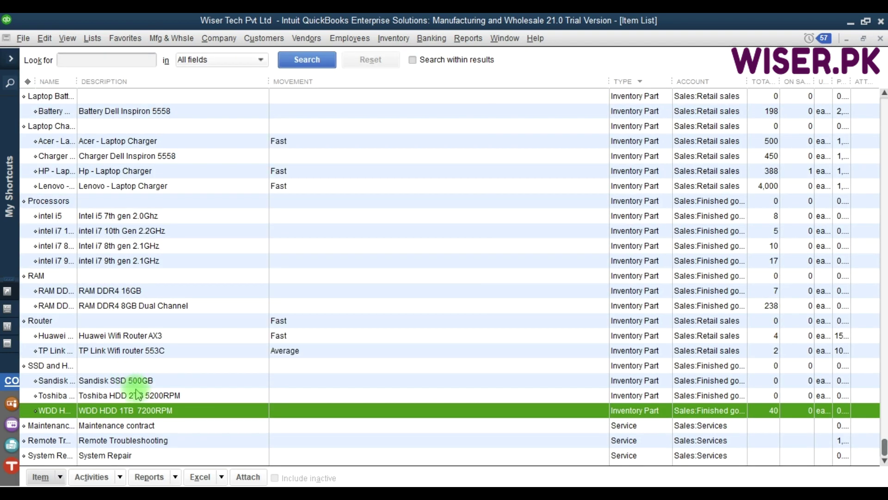
Open the inventory site information of Toshiba HDD 2TB and set Lahore's reorder point to 200 and maximum to 400
left_click(139, 396)
double_click(139, 396)
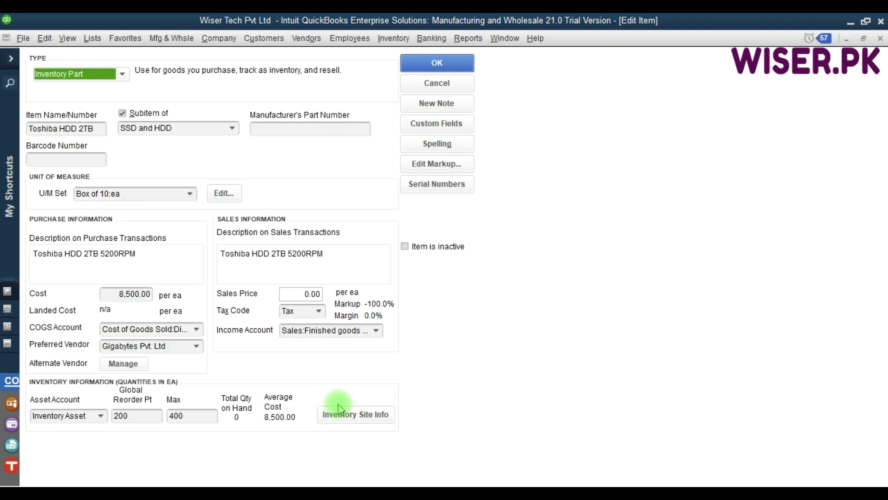
left_click(338, 409)
type("200")
key("Tab")
type("400")
Set Toshiba HDD 2TB's Multan reorder point to 300 and maximum to 500, and save the item
key("Down")
type("500")
key("shift+Tab")
type("300")
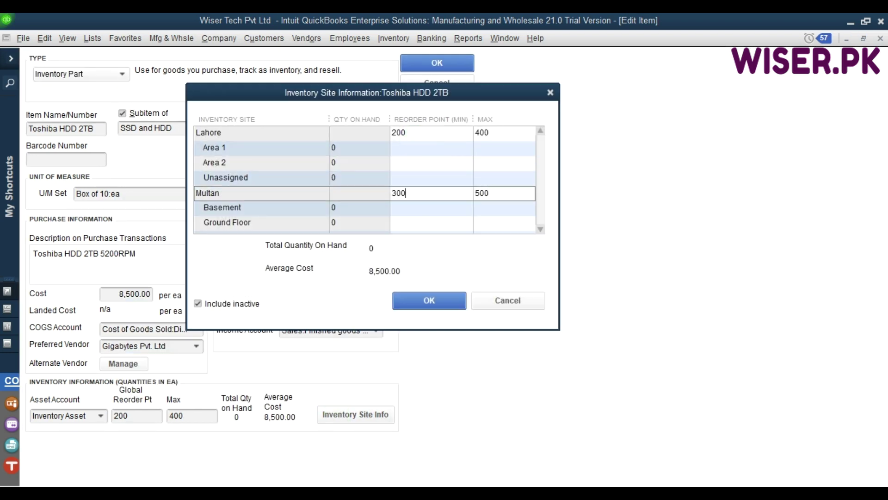
left_click(430, 300)
left_click(429, 74)
Open the inventory site information of Sandisk SSD 500GB and set Lahore's reorder point to 200 and maximum to 350
double_click(130, 377)
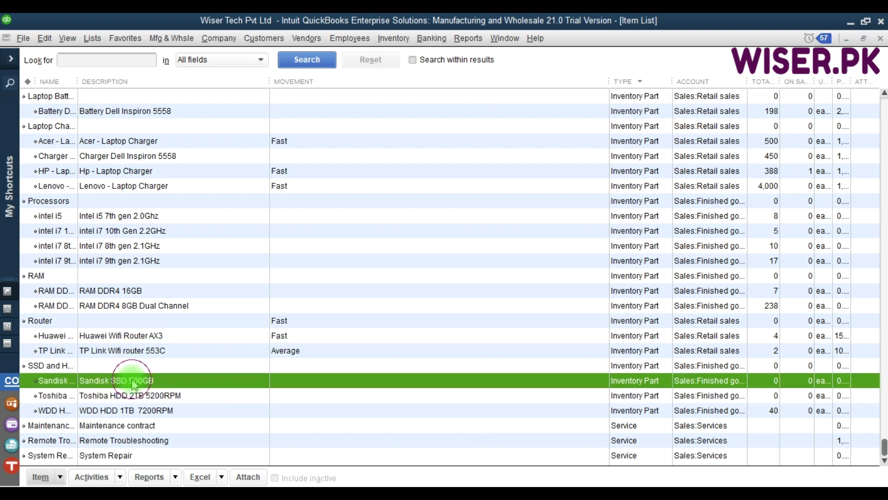
left_click(370, 415)
left_click(425, 133)
type("20")
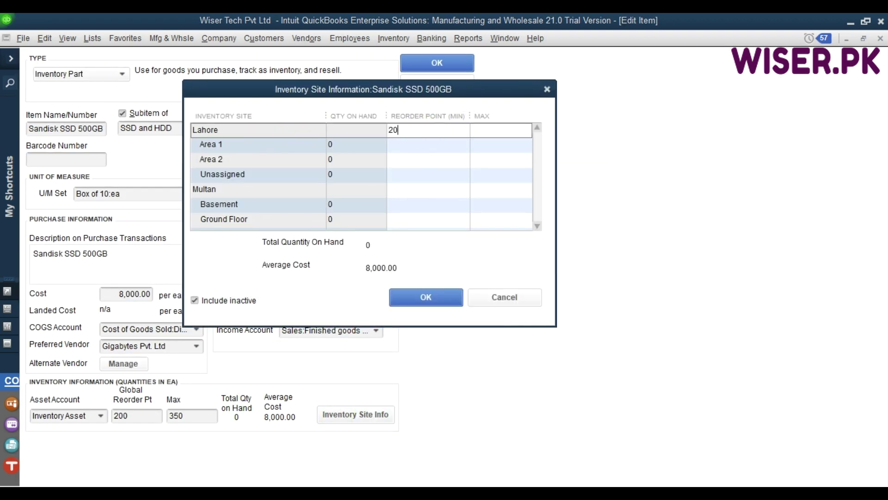
Set Sandisk SSD 500GB's Multan reorder point to 300 and maximum to 400, and save the item
key("Down")
type("400")
key("shift+Tab")
type("300")
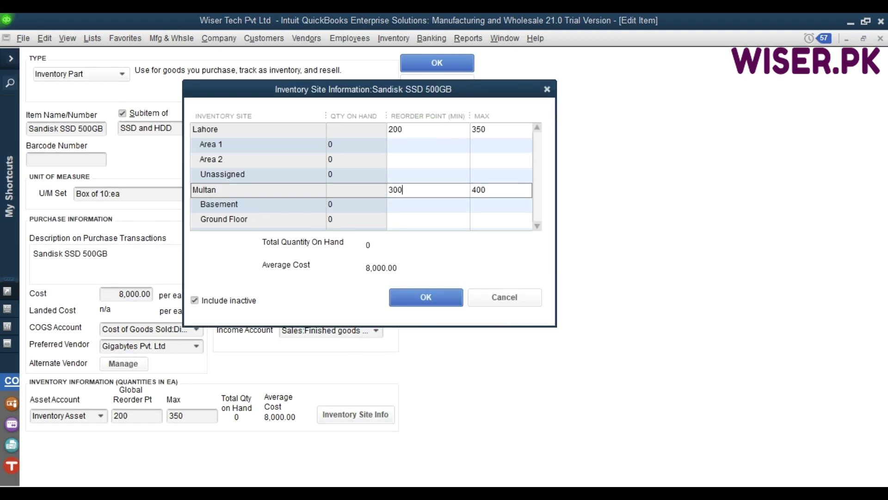
left_click(422, 301)
left_click(437, 62)
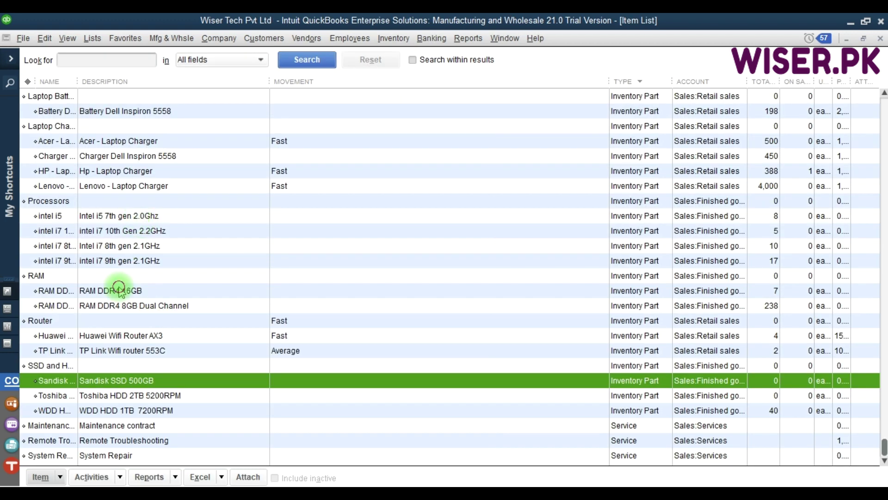
Open the inventory site information of RAM DDR4 16GB and set Lahore's reorder point to 200 and maximum to 400
double_click(121, 290)
left_click(355, 414)
left_click(406, 129)
type("200")
key("Tab")
type("400")
Set RAM DDR4 16GB's Multan reorder point to 200 and maximum to 400, and save the item
key("Down")
type("400")
key("shift+Tab")
type("200")
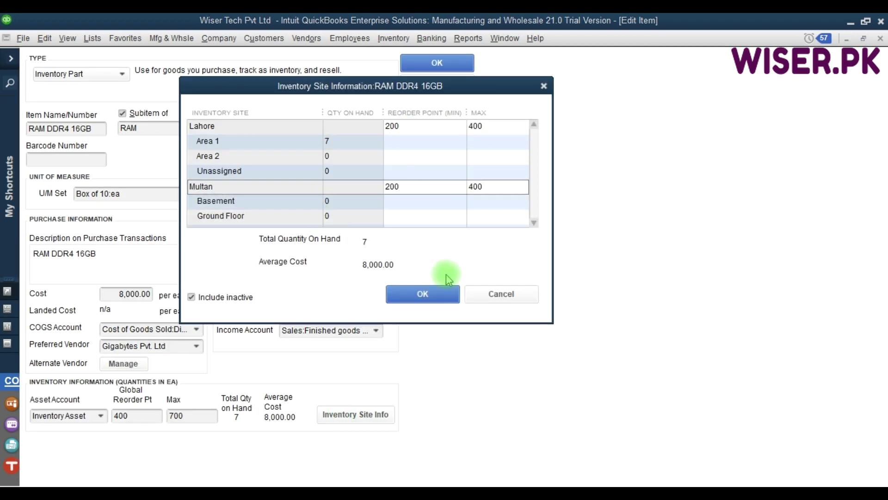
left_click(436, 288)
left_click(437, 63)
Open the inventory site information of RAM DDR4 8GB and set Lahore's reorder point to 300 and maximum to 500
double_click(143, 303)
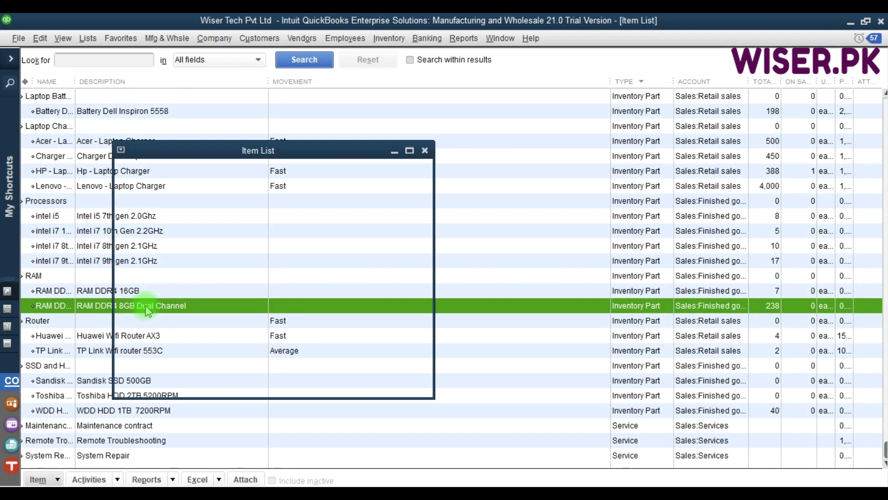
left_click(354, 414)
left_click(411, 125)
type("300")
key("Tab")
type("500")
Set RAM DDR4 8GB's Multan reorder point to 250 and maximum to 400, and save the item
key("Down")
type("45")
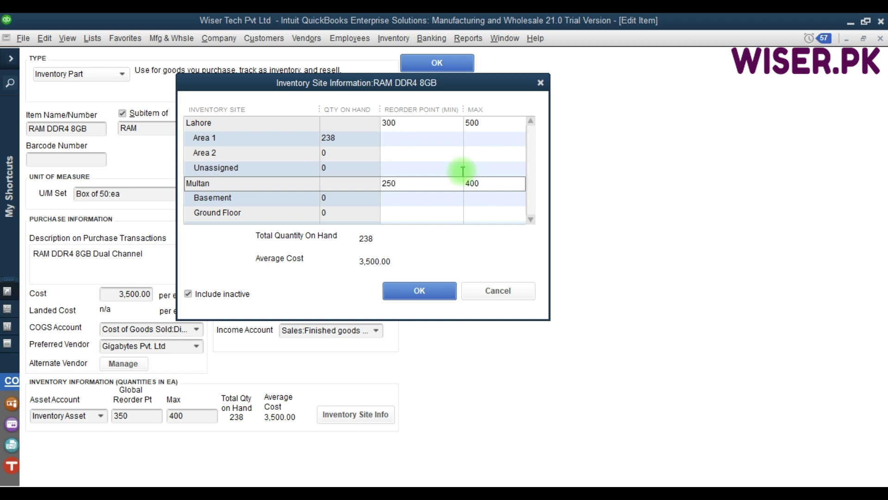
left_click(423, 291)
left_click(418, 65)
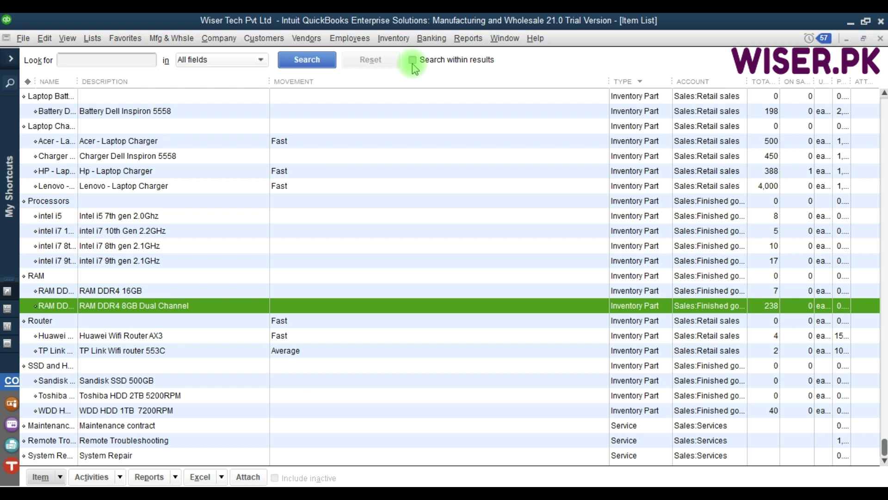
Run the Inventory Stock Status by Site report and limit it to the Lahore site
left_click(468, 38)
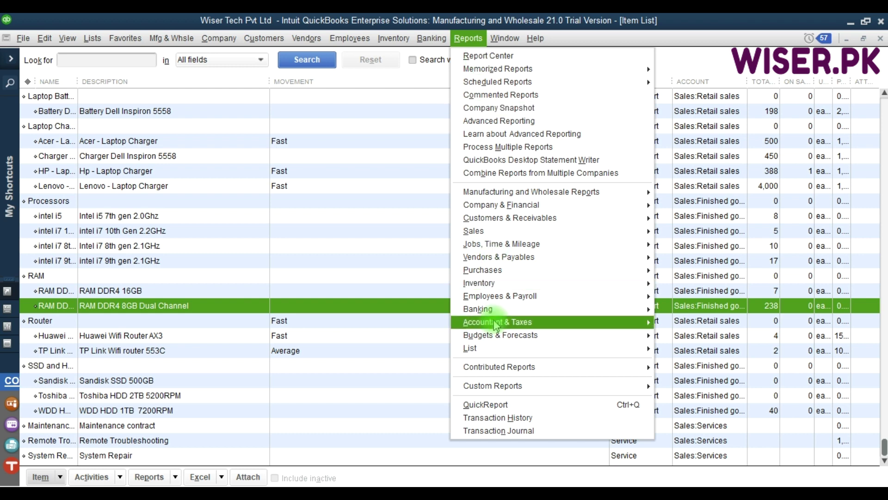
mouse_move(538, 271)
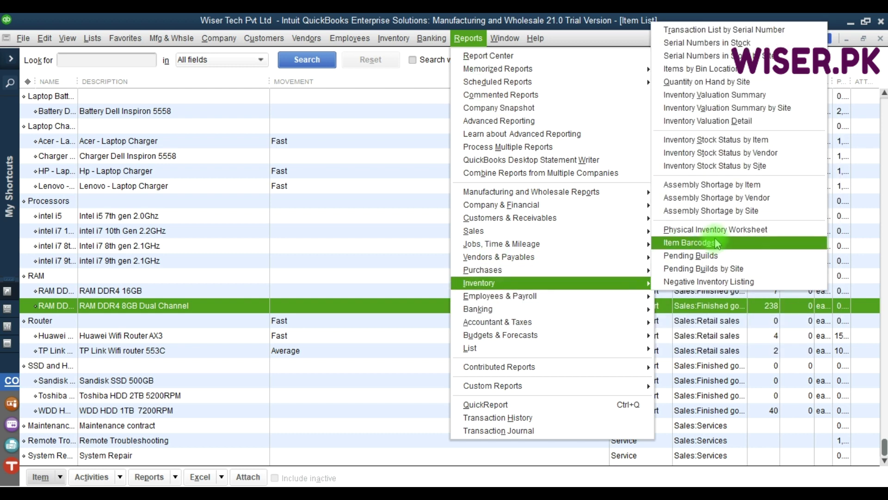
left_click(763, 170)
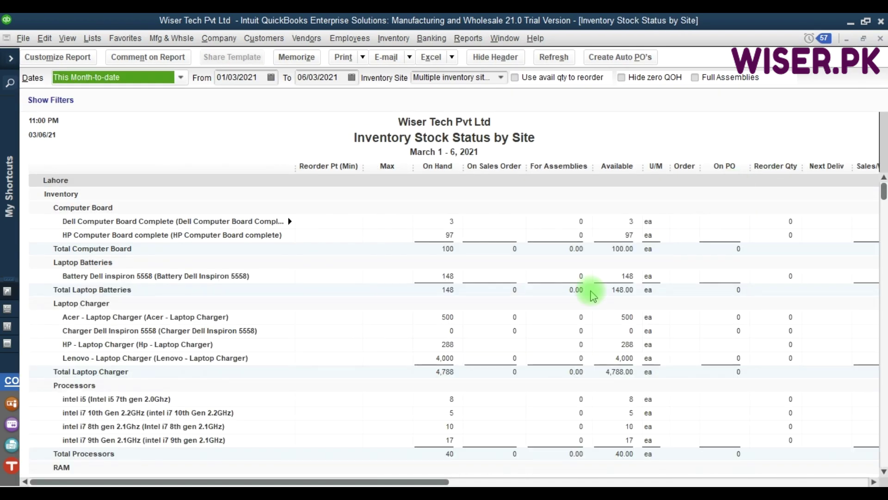
scroll(516, 373, "down", 4)
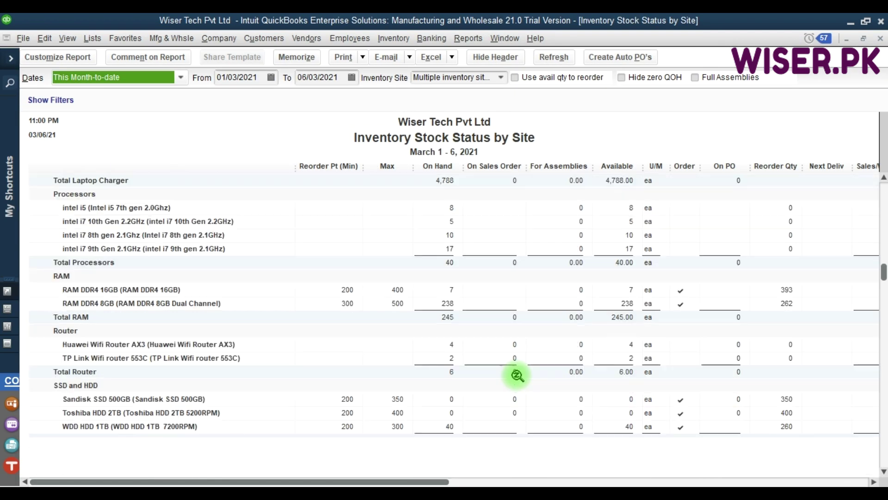
scroll(517, 376, "down", 1)
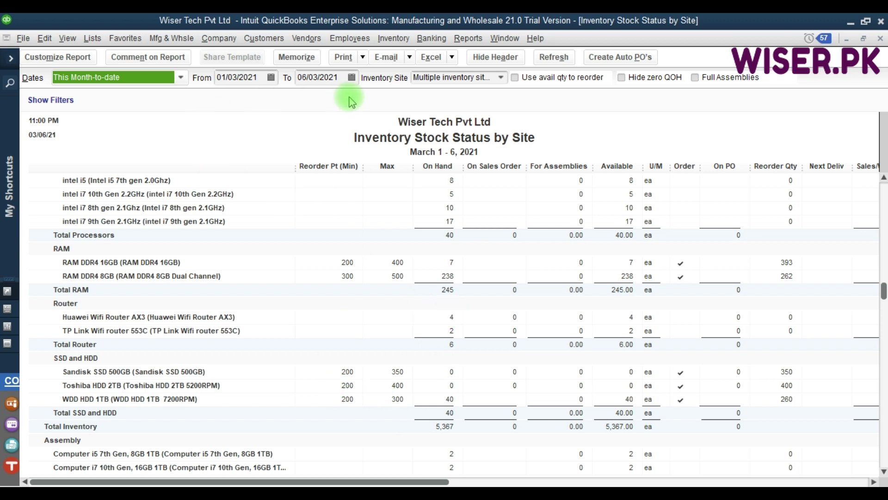
left_click(502, 77)
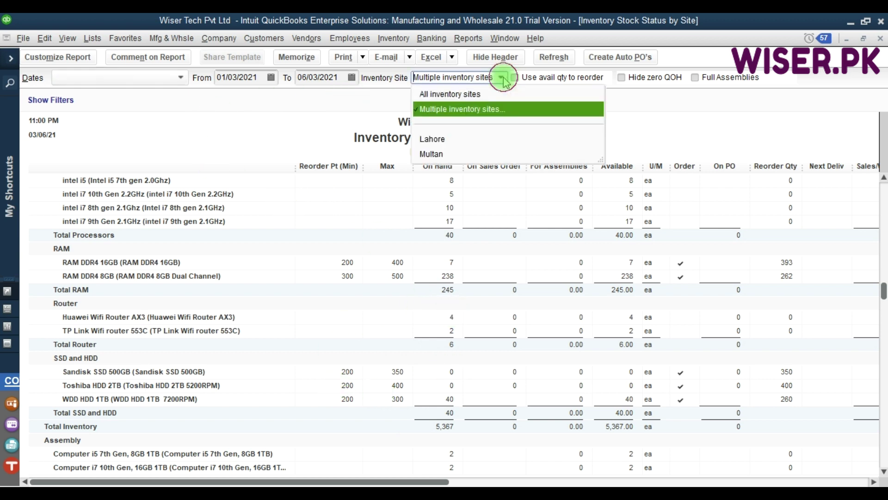
left_click(432, 140)
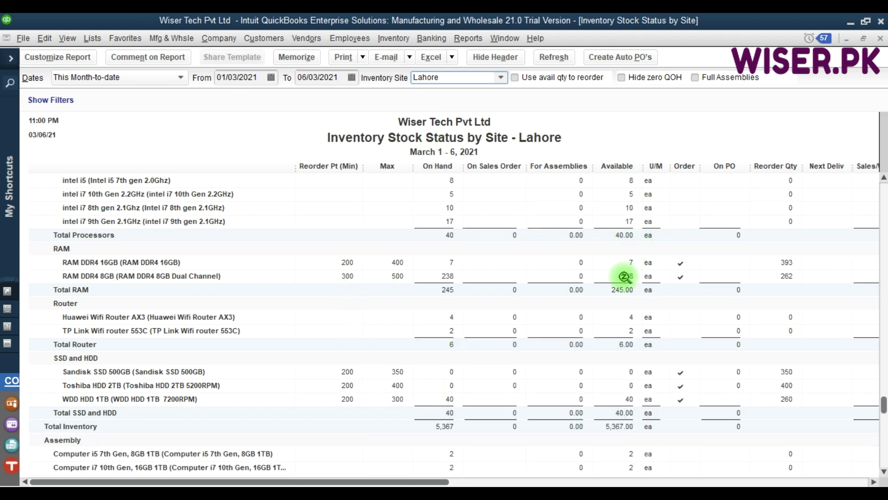
left_click(621, 398)
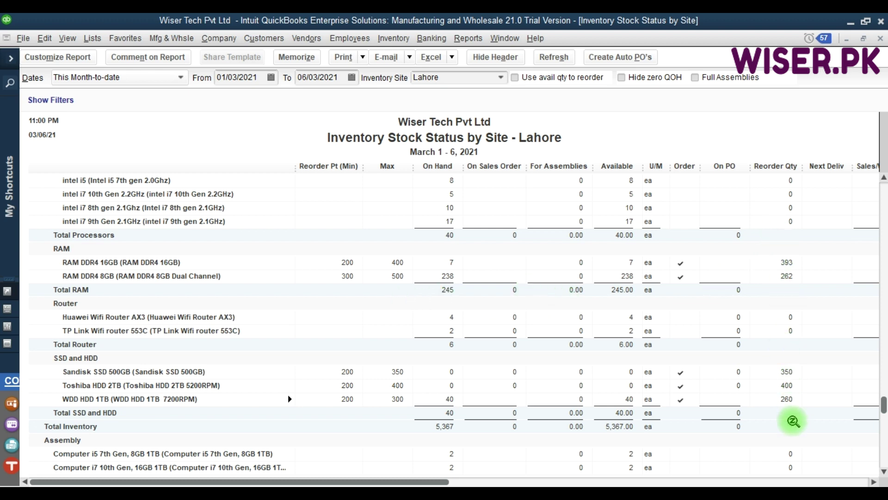
Create an auto purchase order for all the listed Lahore items, saving it without assigned classes
left_click(635, 57)
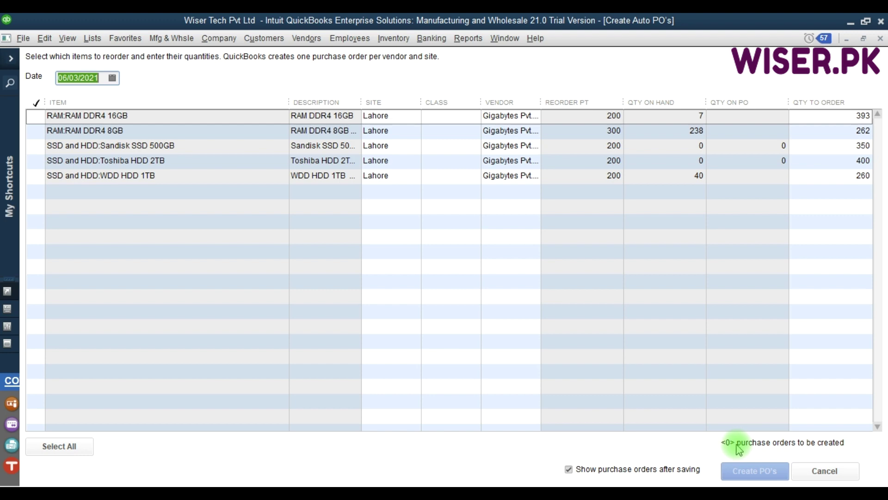
left_click(74, 449)
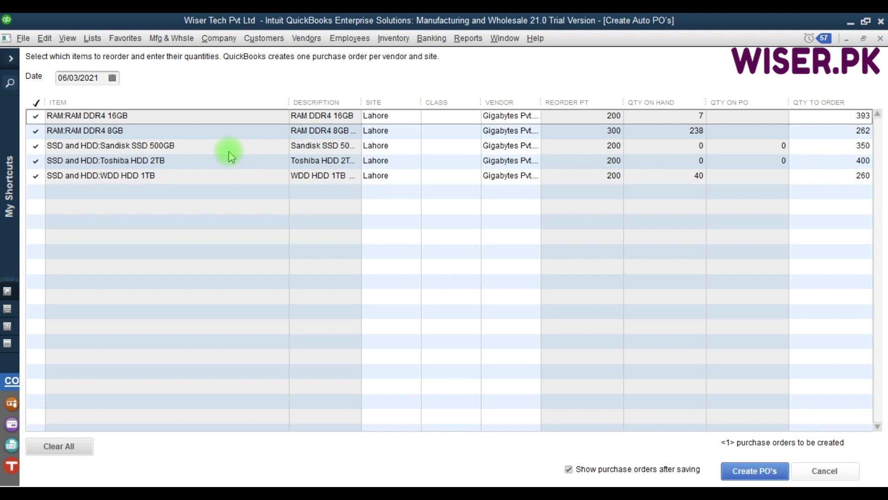
left_click(759, 472)
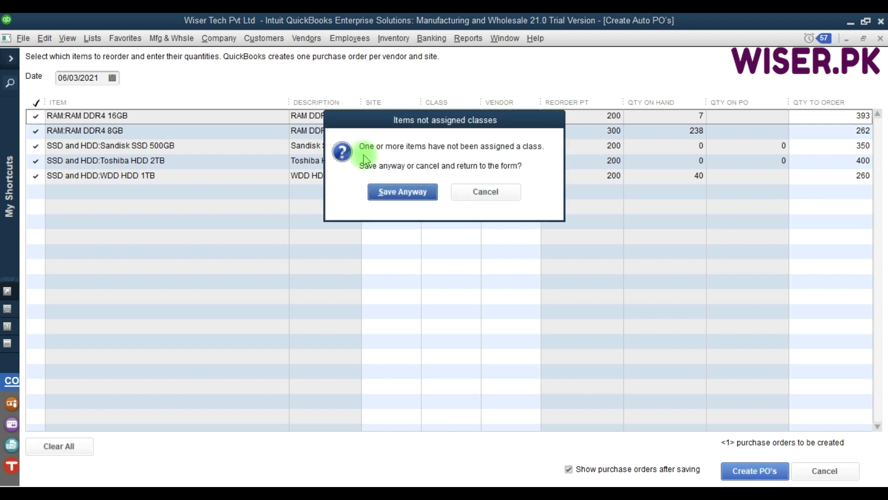
left_click(403, 194)
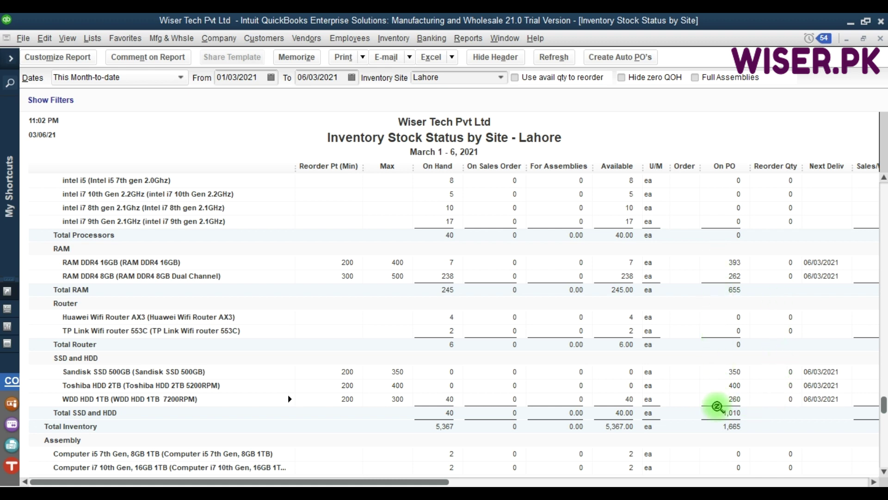
Limit the stock status report to the Multan site and preview its items proposed for auto purchase orders without creating any
left_click(501, 78)
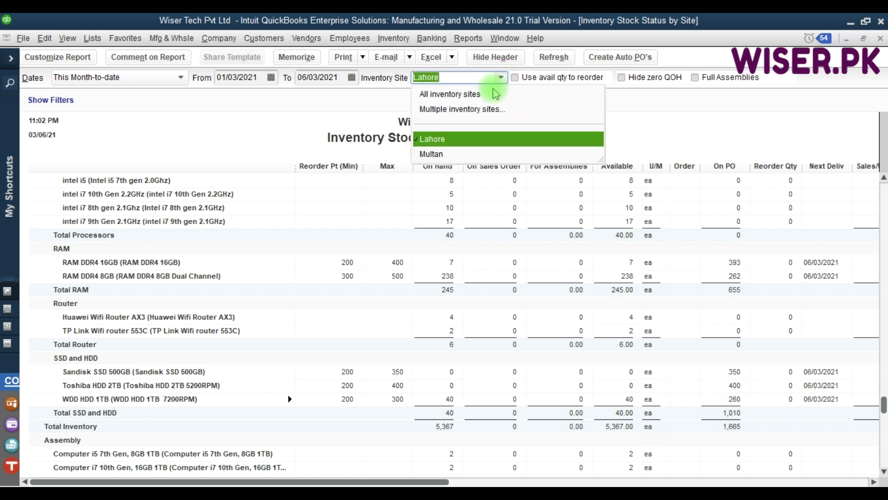
left_click(445, 154)
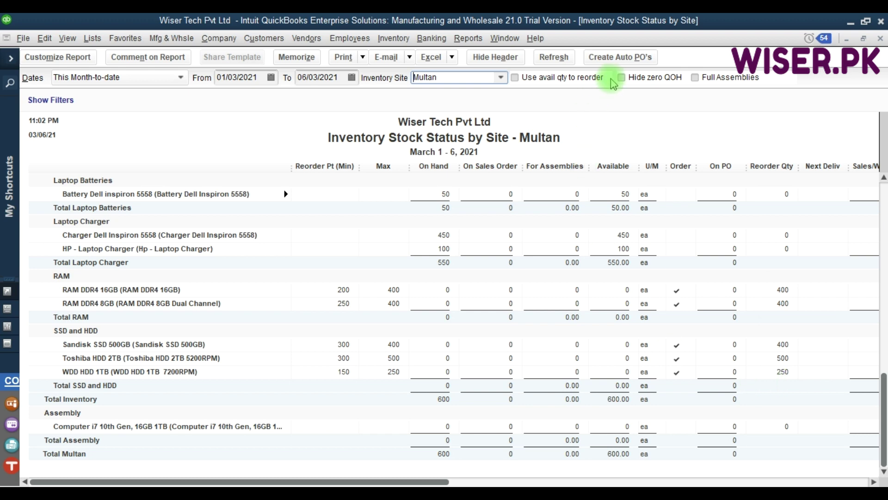
left_click(635, 56)
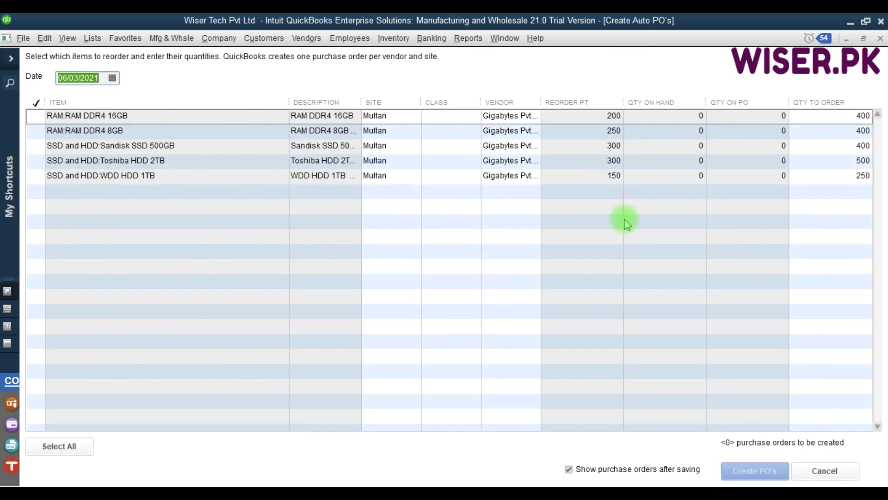
key("Escape")
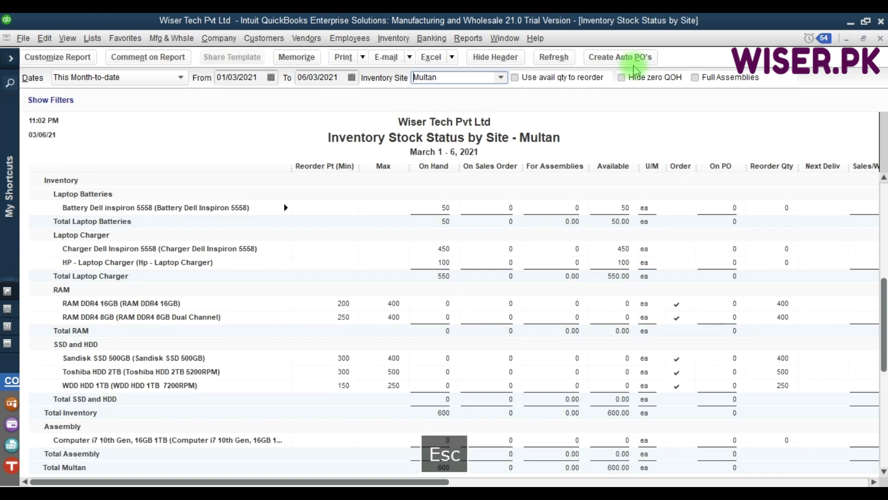
key("F9")
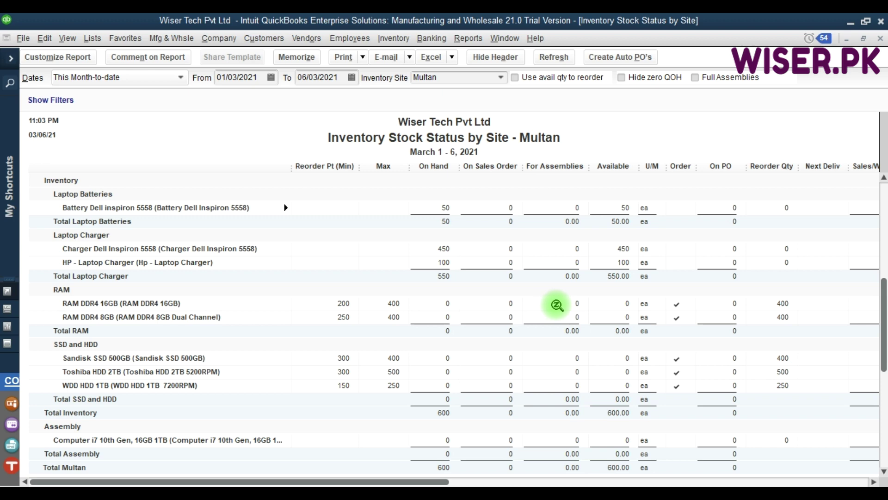
left_click(567, 304)
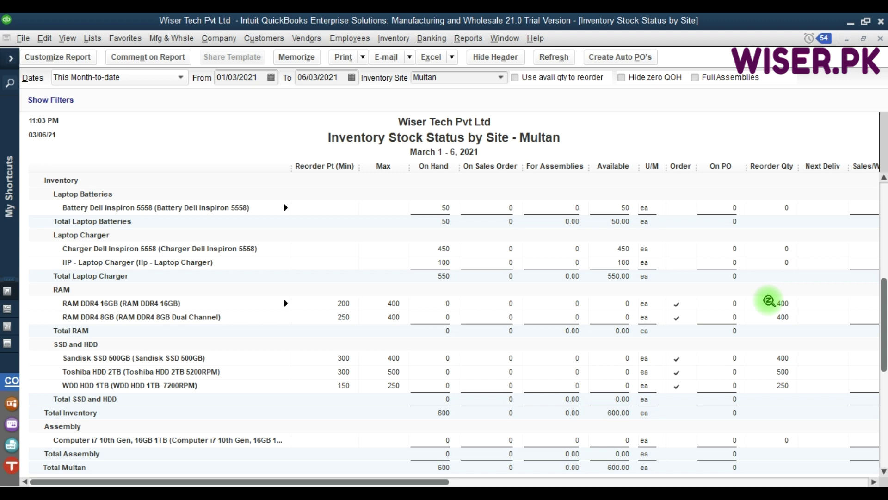
Close the Multan stock status report without memorizing its modified settings
key("F9")
key("Escape")
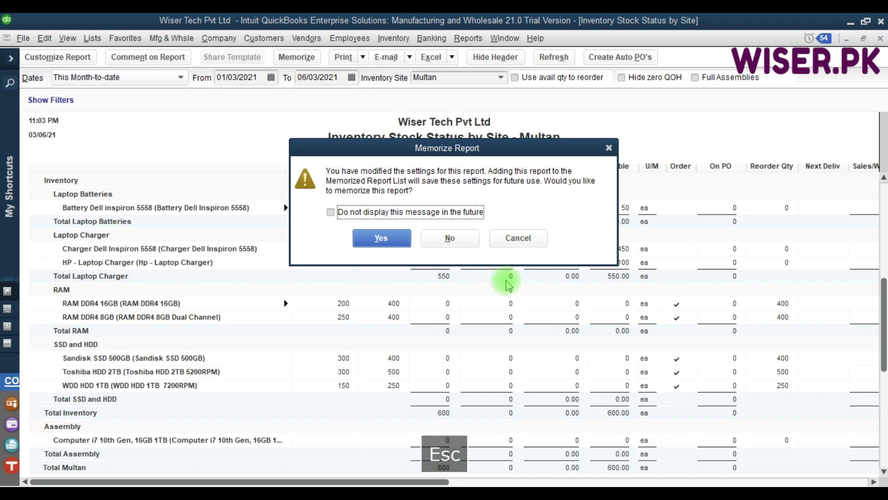
left_click(451, 238)
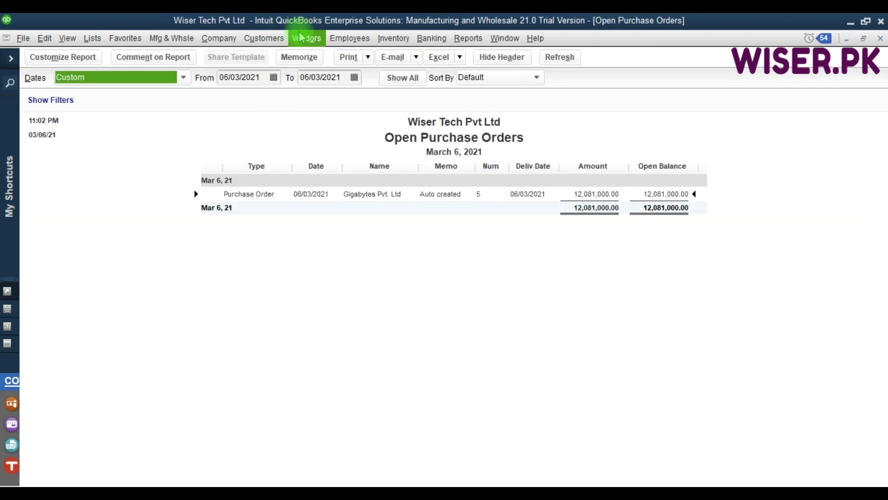
Open the purchase order form and go back to the auto-created Gigabytes Pvt. Ltd order for Lahore
left_click(305, 39)
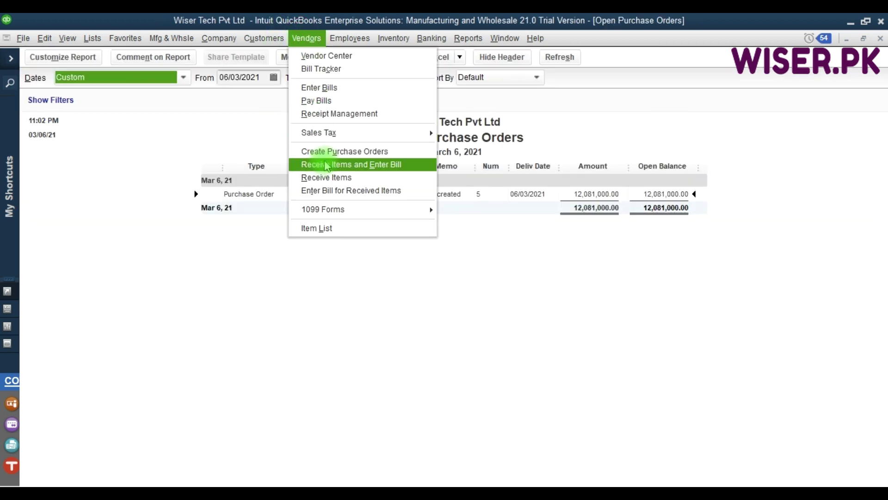
left_click(338, 155)
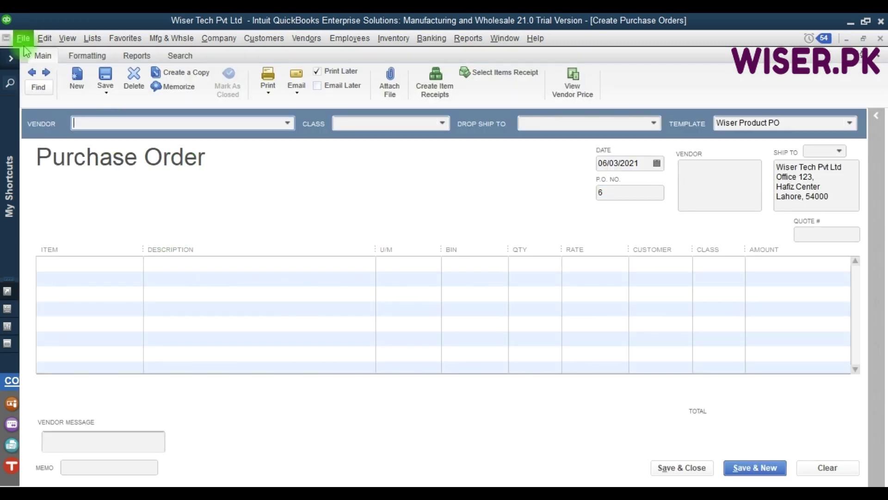
left_click(32, 73)
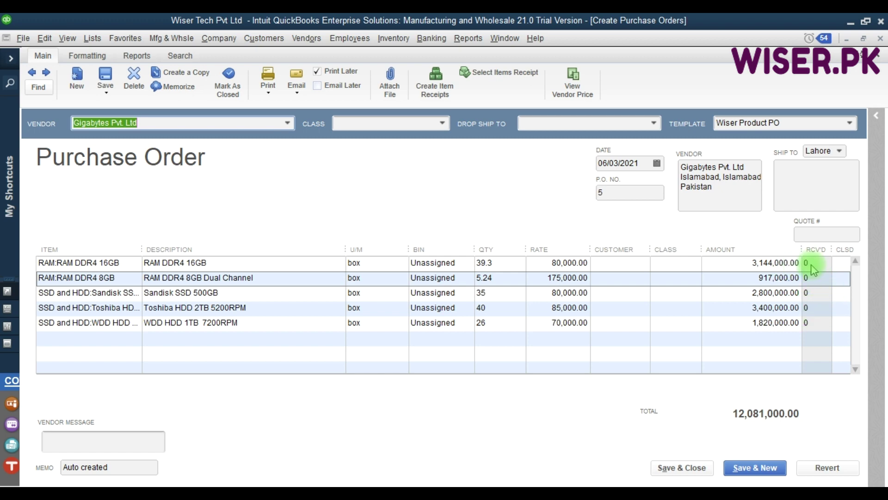
Mark the whole Gigabytes Pvt. Ltd purchase order as closed
left_click(839, 264)
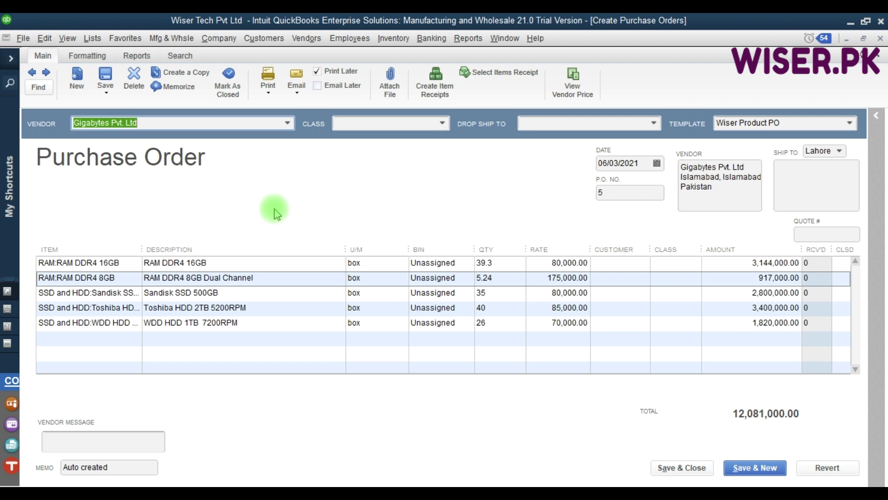
left_click(237, 100)
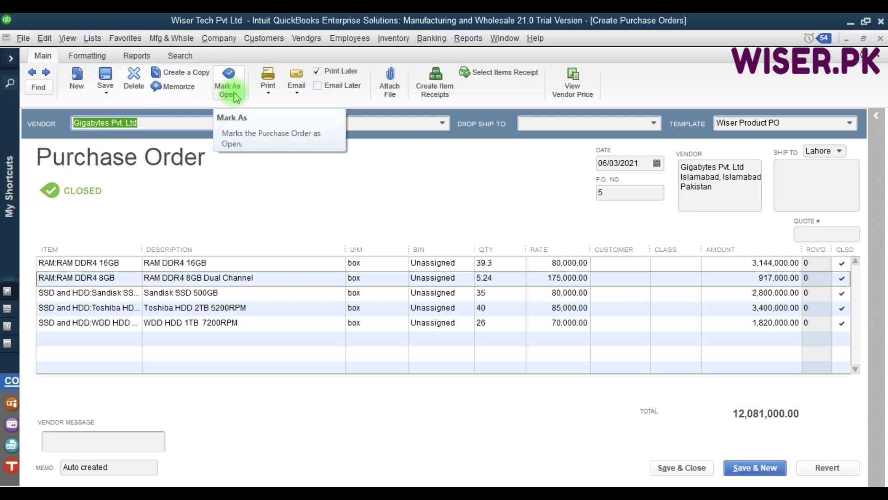
left_click(236, 97)
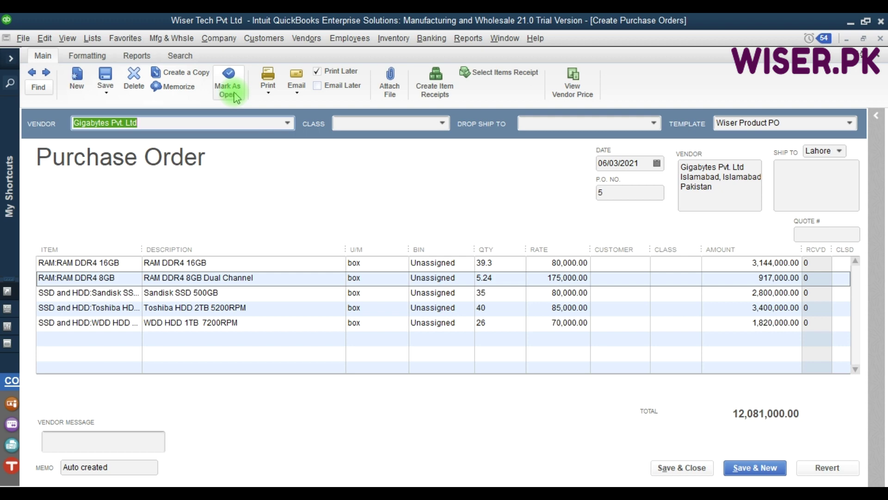
left_click(237, 98)
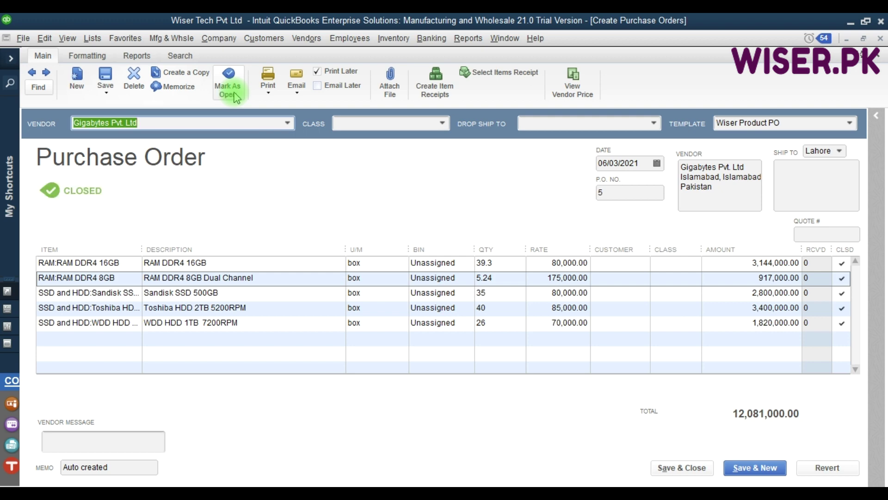
Save and close the Gigabytes Pvt. Ltd purchase order, keeping its items without assigned classes
left_click(106, 92)
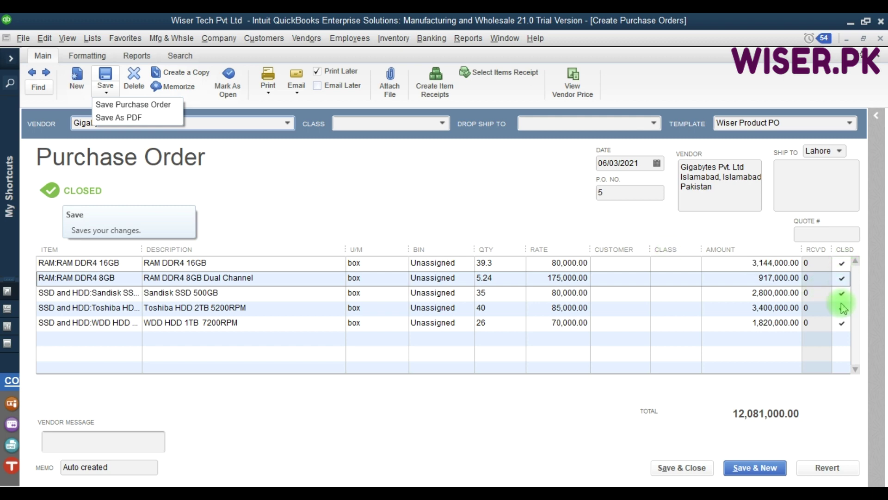
left_click(684, 468)
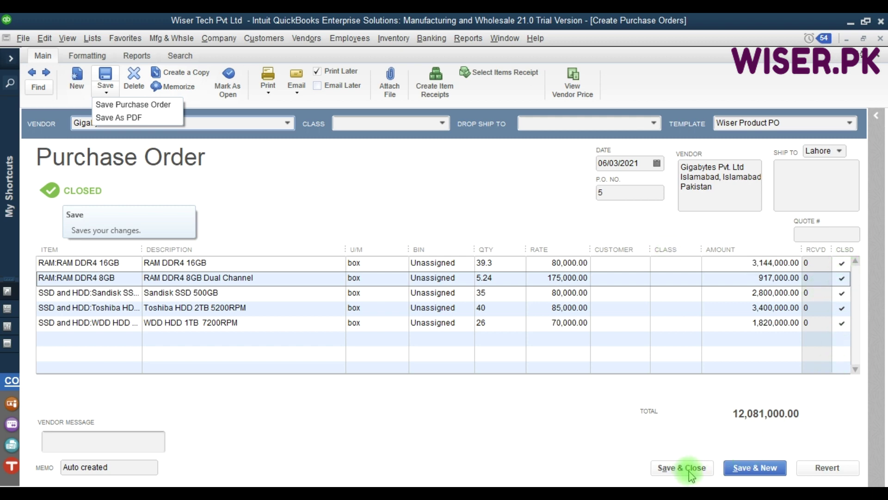
key("Escape")
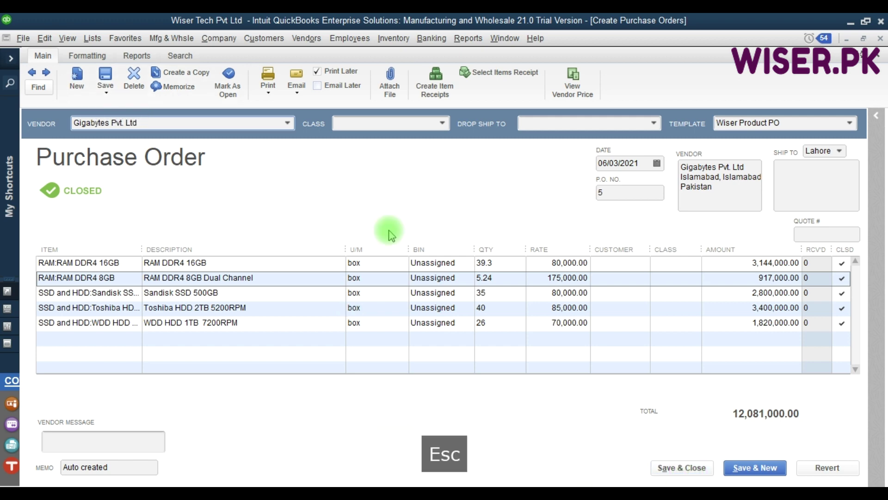
left_click(387, 173)
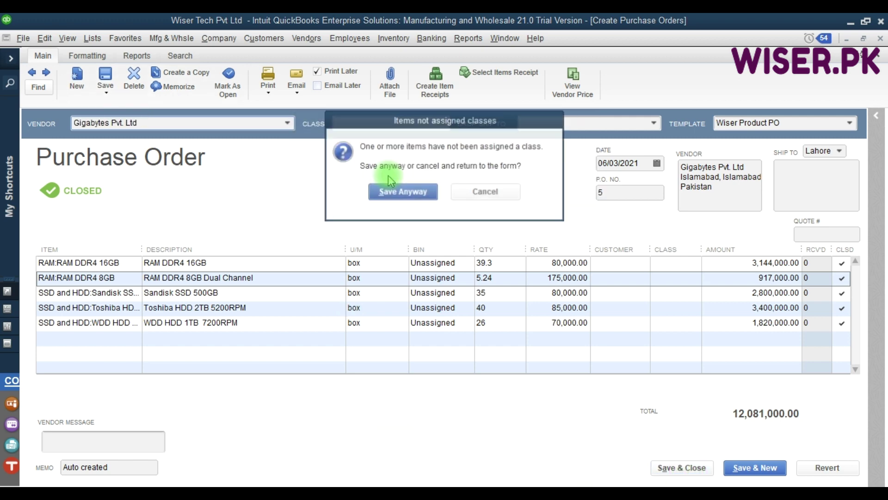
left_click(393, 192)
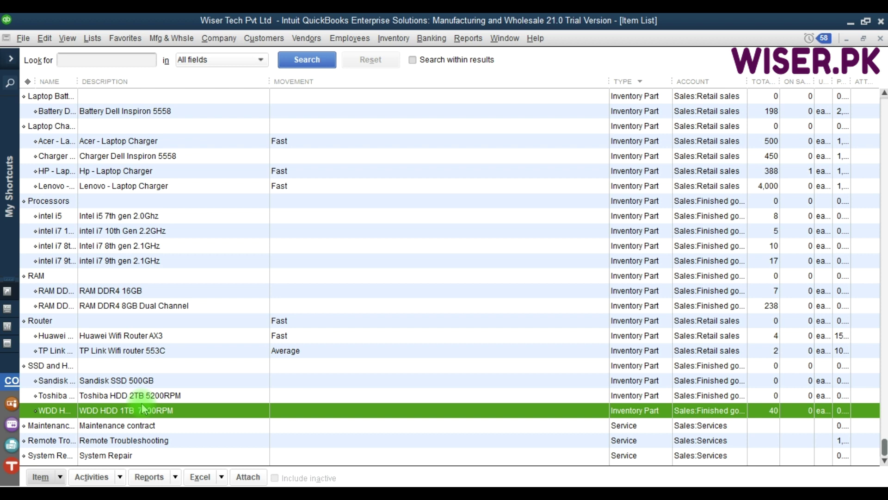
Open the inventory parts for multiple-item editing, examine the Lahore site's reorder point and maximum columns, and close the lists without editing
right_click(147, 413)
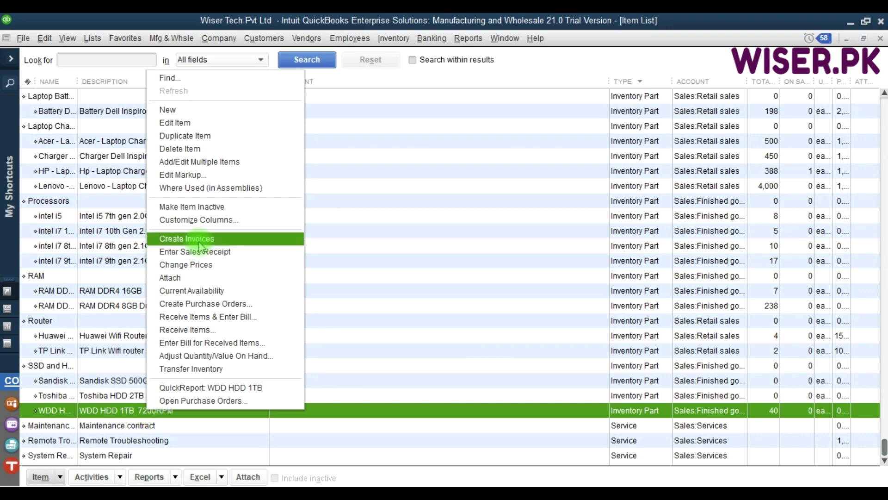
left_click(218, 163)
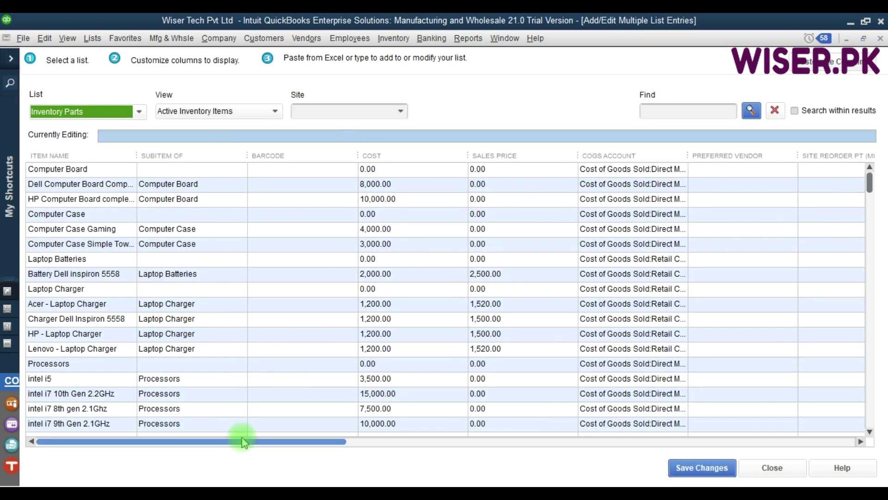
left_click_drag(238, 441, 432, 442)
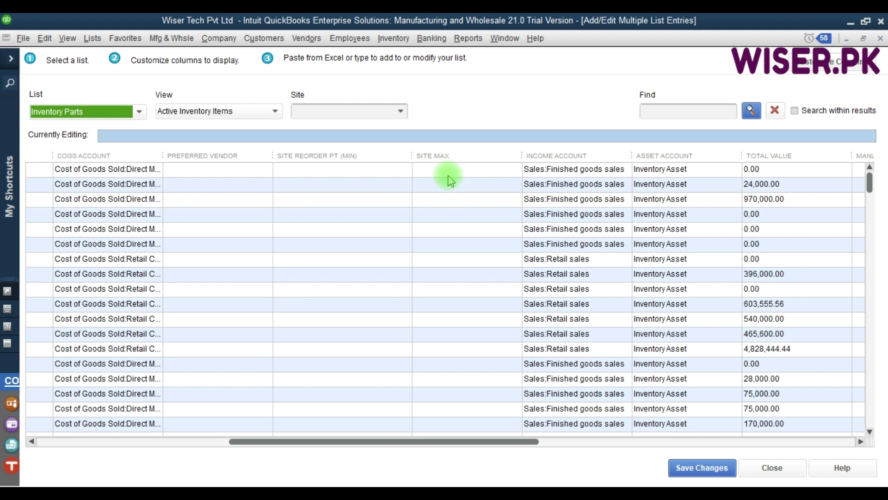
left_click(407, 112)
left_click(318, 159)
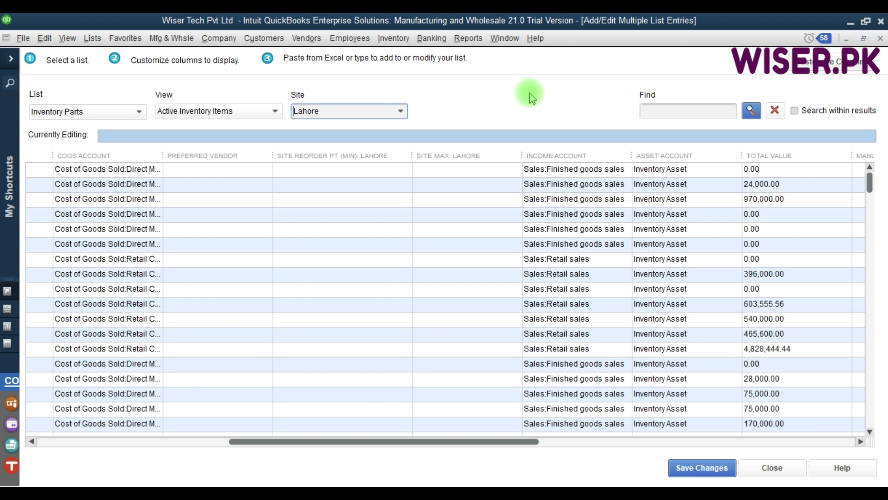
key("Escape")
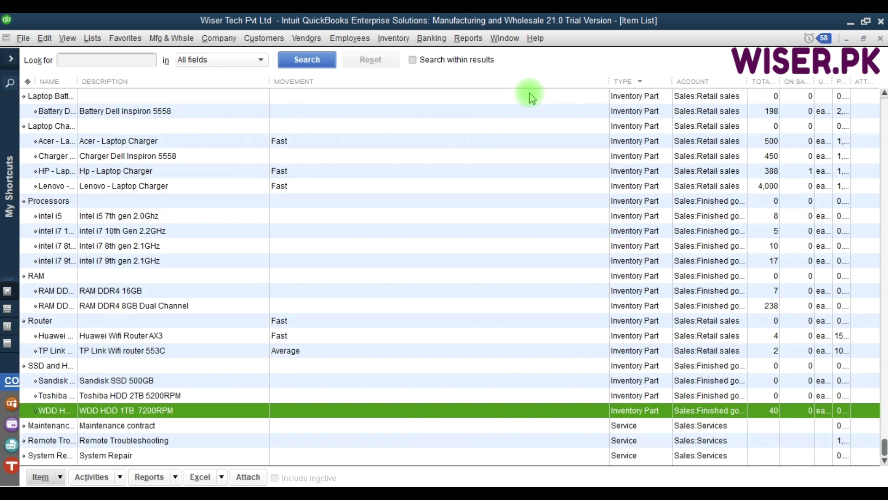
key("Escape")
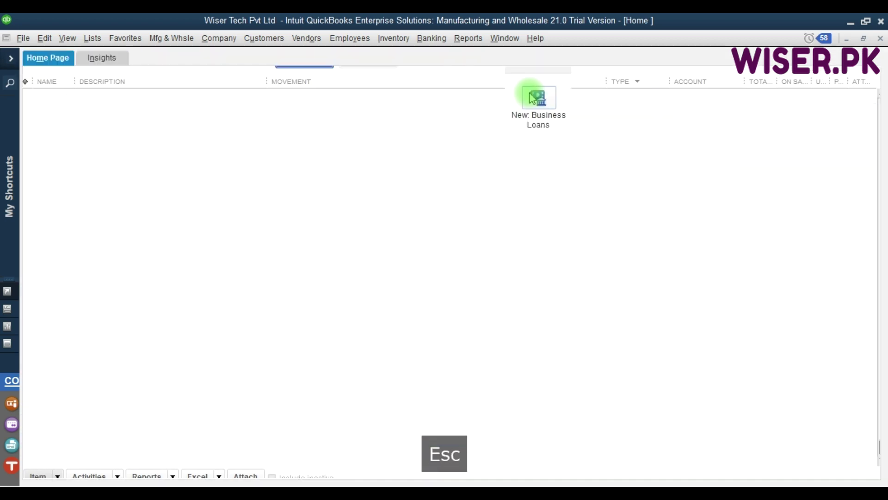